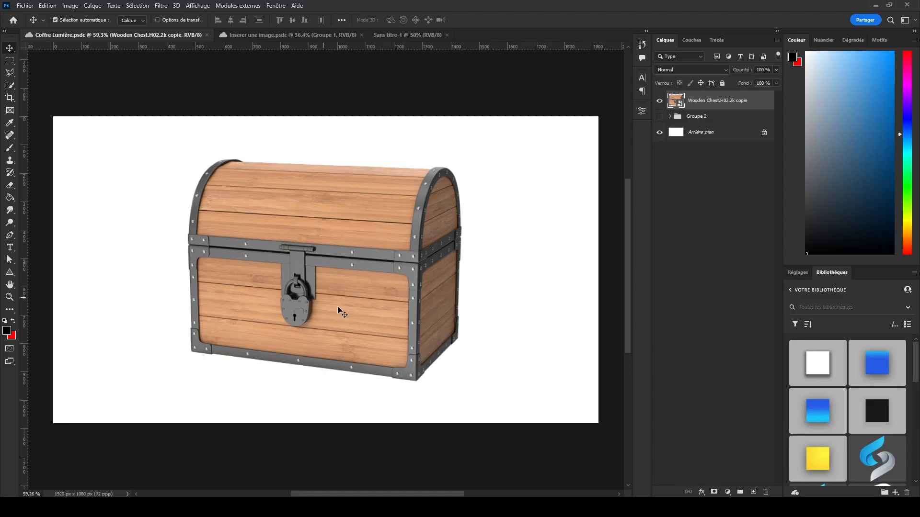
Scale the wooden chest down to about 78 % around its centre.
scroll(449, 267, up, 4)
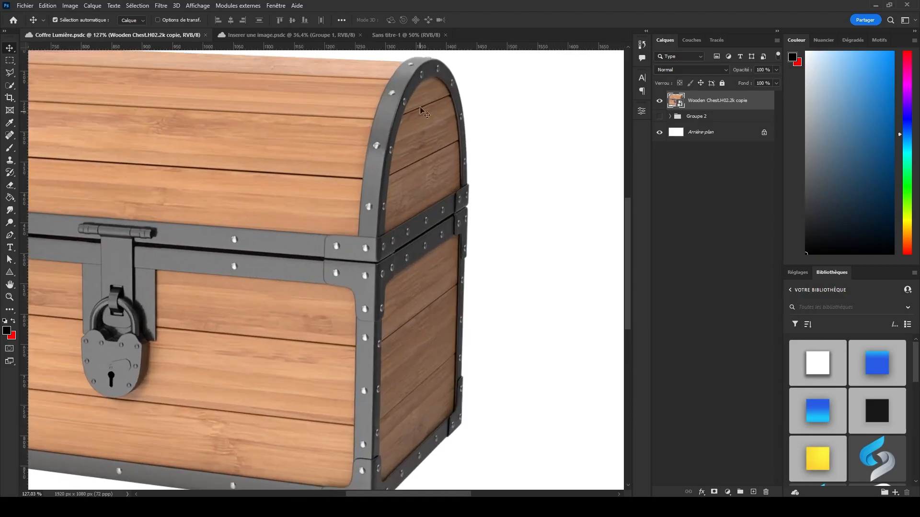
scroll(527, 367, down, 2)
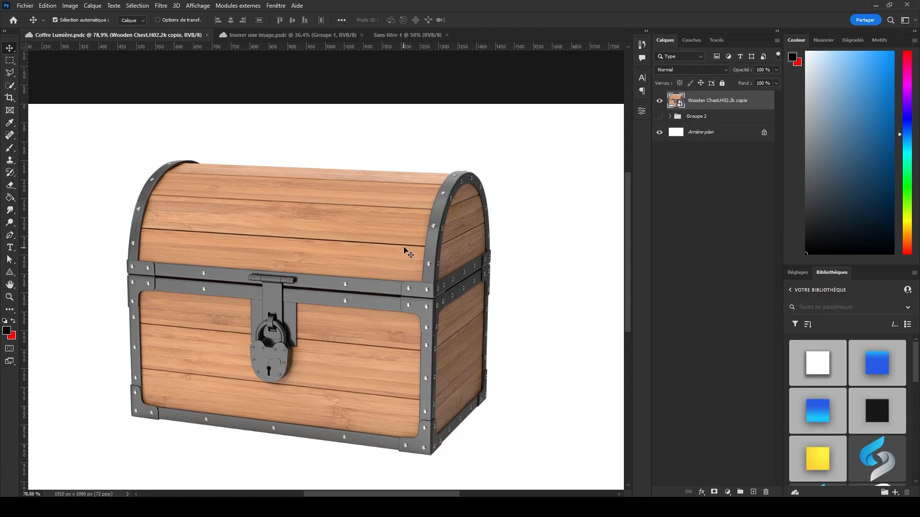
scroll(404, 251, down, 1)
scroll(376, 232, up, 2)
scroll(338, 254, down, 2)
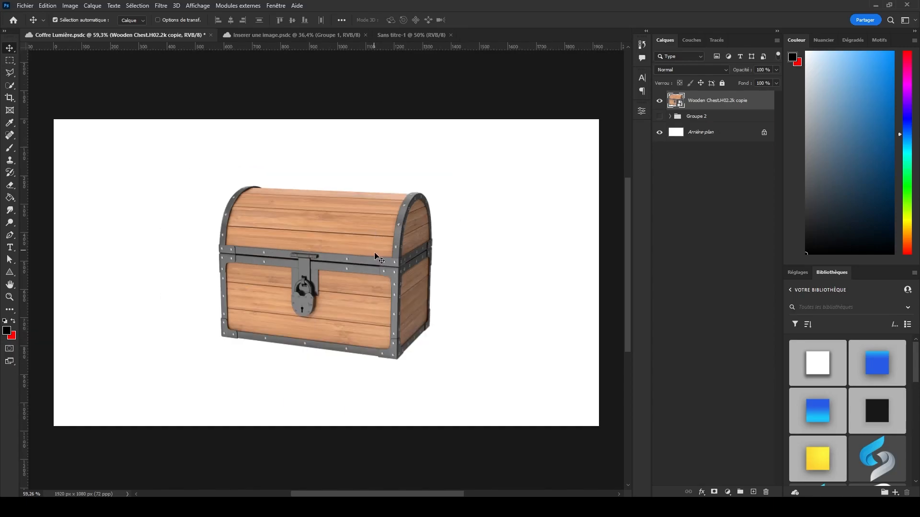
scroll(367, 251, up, 1)
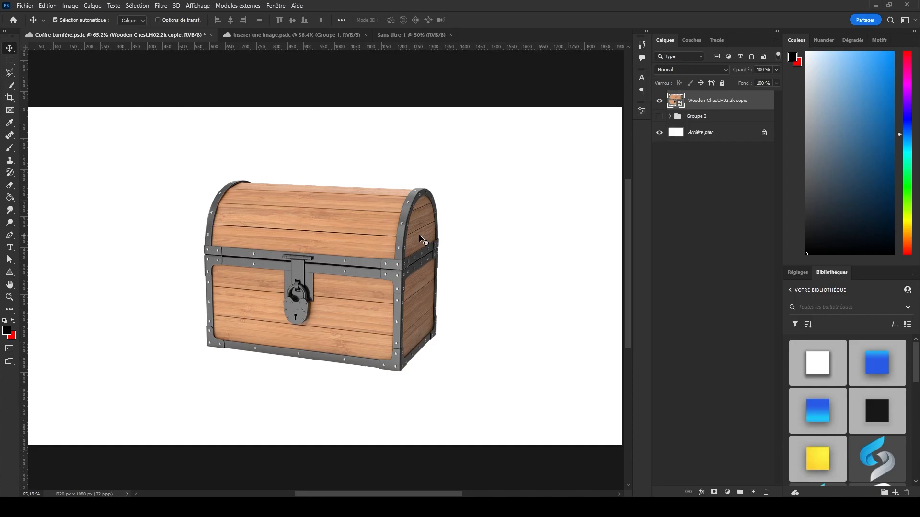
scroll(415, 218, up, 1)
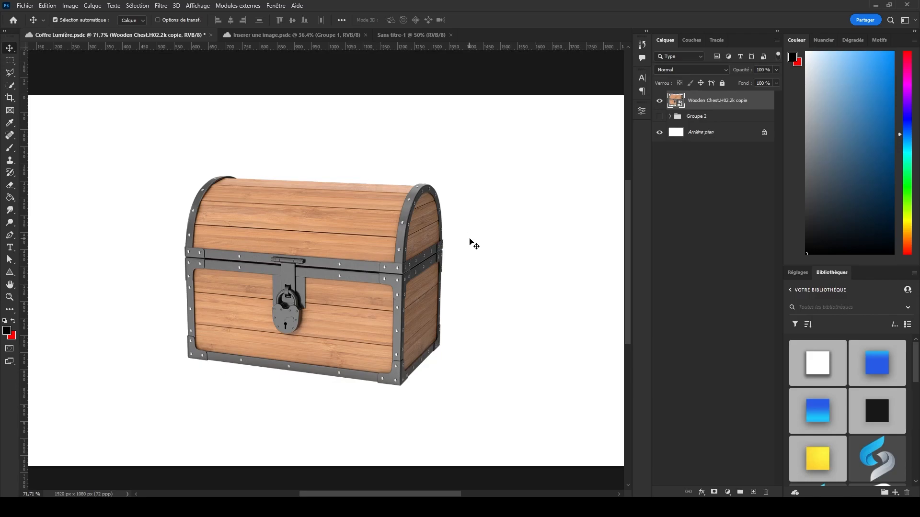
Create a new layer above the chest and set up a soft 574 px brush with red as the painting colour.
key(ctrl+shift+alt+n)
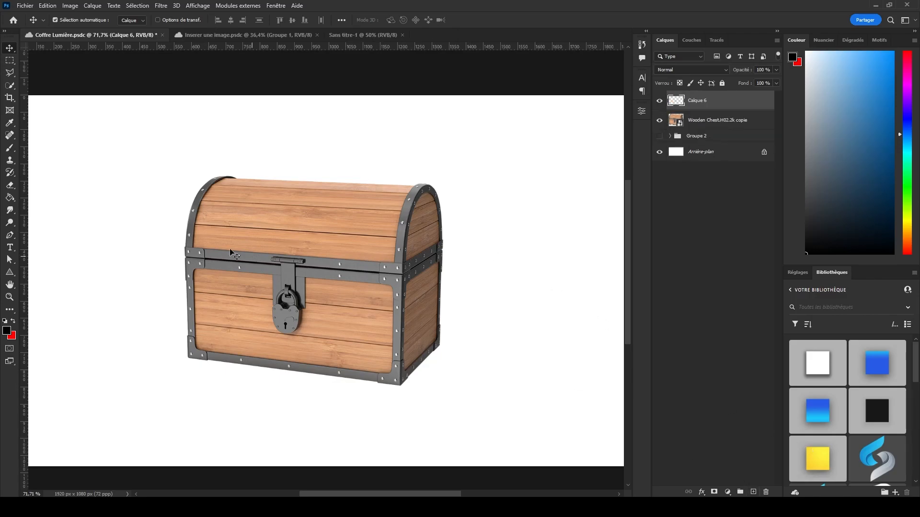
key(b)
drag(244, 215, 316, 216)
click(6, 331)
drag(587, 164, 706, 161)
click(848, 142)
key(x)
Paint one large soft red light spot beside the upper-left corner of the chest.
scroll(360, 189, down, 6)
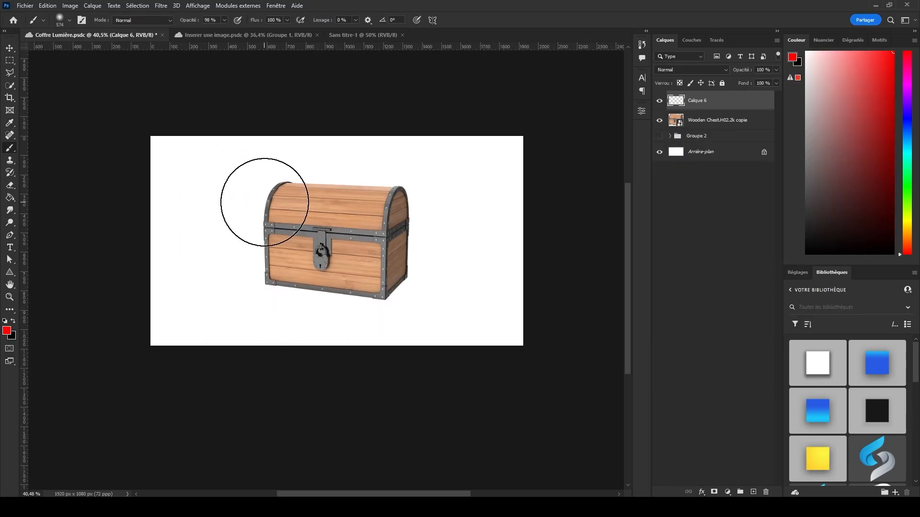
click(246, 189)
scroll(269, 197, up, 6)
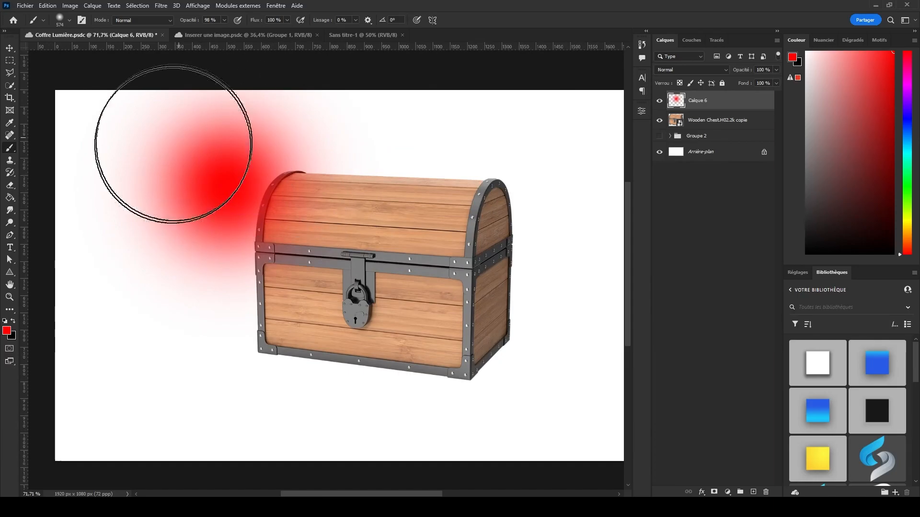
mouse_move(301, 185)
mouse_down()
mouse_move(214, 181)
mouse_move(335, 357)
mouse_up()
mouse_move(235, 163)
mouse_down()
mouse_move(427, 277)
mouse_move(452, 205)
mouse_up()
mouse_move(488, 189)
mouse_down()
mouse_move(459, 277)
mouse_move(276, 352)
mouse_up()
scroll(264, 215, down, 2)
drag(436, 344, 622, 283)
scroll(435, 229, down, 2)
mouse_move(435, 229)
mouse_down()
mouse_move(546, 197)
mouse_move(582, 287)
mouse_up()
key(ctrl+z)
key(ctrl+z)
key(ctrl+z)
key(ctrl+z)
key(ctrl+z)
key(ctrl+z)
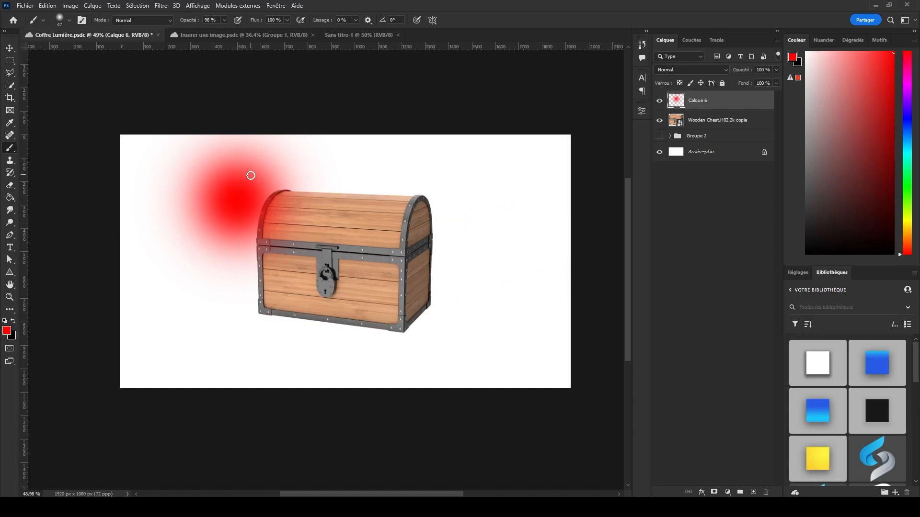
Place the red light layer beneath the chest layer and move the spot to above the middle of the chest's lid.
scroll(268, 177, up, 2)
drag(732, 104, 731, 125)
key(ctrl+t)
drag(270, 204, 409, 146)
key(Return)
Mark the chest's top and right edges in red, and scribble the shaded faces and floor shadow on a new layer.
key(b)
mouse_move(283, 193)
mouse_down()
mouse_move(462, 202)
mouse_move(466, 331)
mouse_move(455, 303)
mouse_up()
key(ctrl+shift+alt+n)
drag(277, 209, 117, 438)
key(ctrl+z)
drag(259, 342, 113, 447)
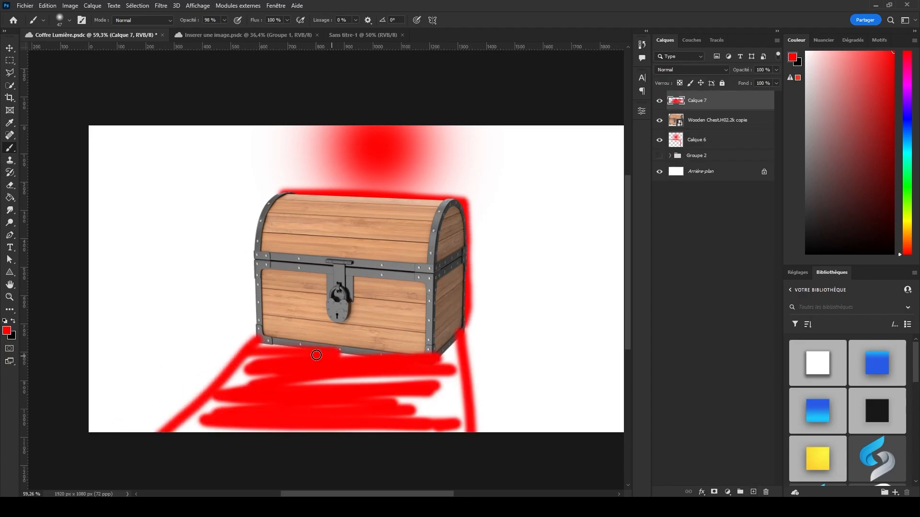
mouse_move(316, 358)
mouse_down()
mouse_move(275, 364)
mouse_move(265, 384)
mouse_move(401, 409)
mouse_up()
mouse_move(288, 225)
mouse_down()
mouse_move(261, 265)
mouse_move(281, 319)
mouse_move(364, 346)
mouse_move(448, 218)
mouse_move(437, 293)
mouse_up()
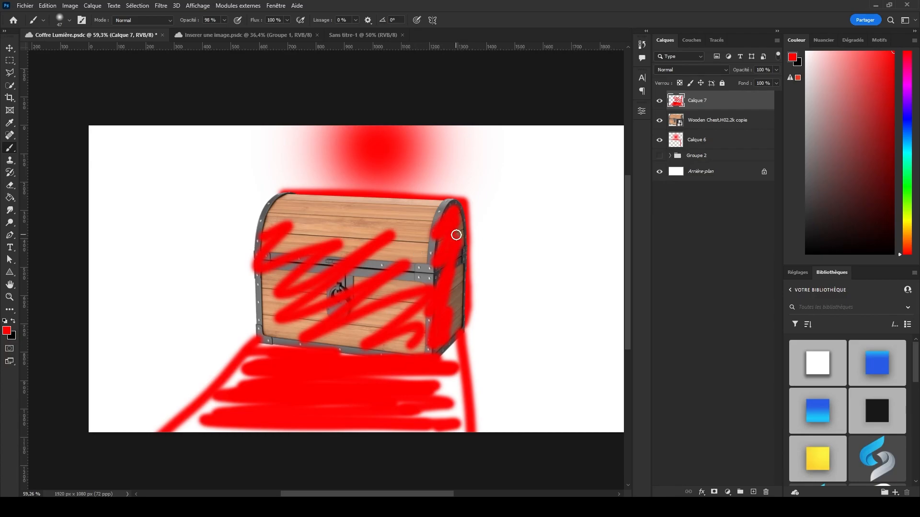
Delete both red sketch layers and create a new empty layer directly beneath the chest.
key(Delete)
click(715, 123)
key(Delete)
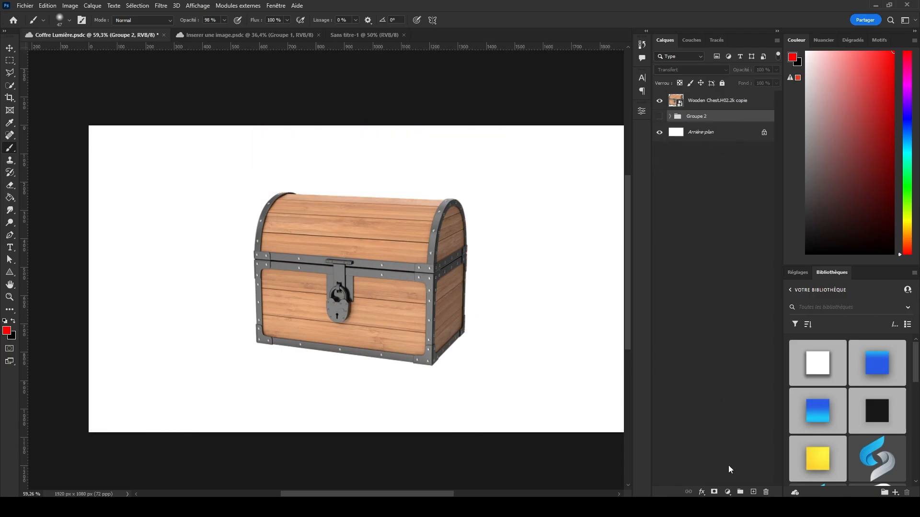
click(752, 491)
Paint a soft red glow along the canvas's upper edge above the chest with a 675 px brush.
mouse_move(372, 217)
mouse_down()
mouse_move(455, 212)
mouse_move(497, 64)
mouse_up()
drag(383, 156, 369, 146)
scroll(343, 211, down, 5)
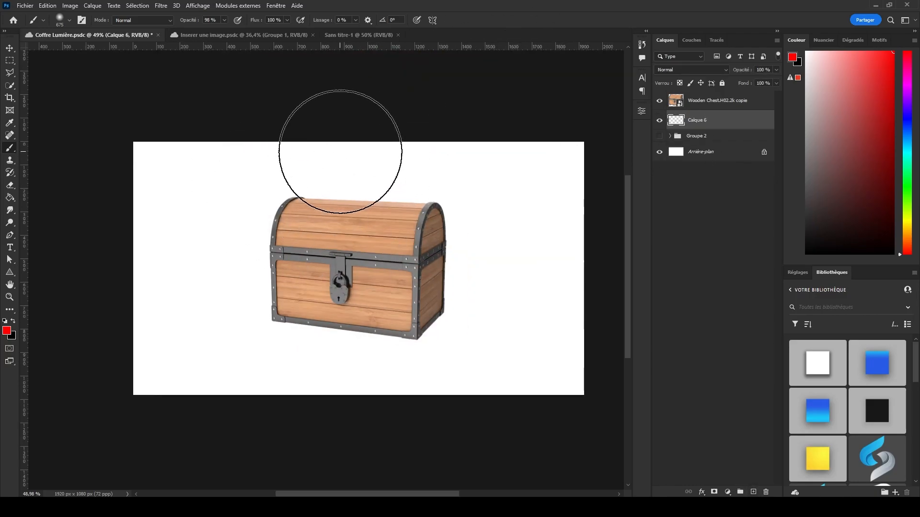
scroll(321, 219, up, 3)
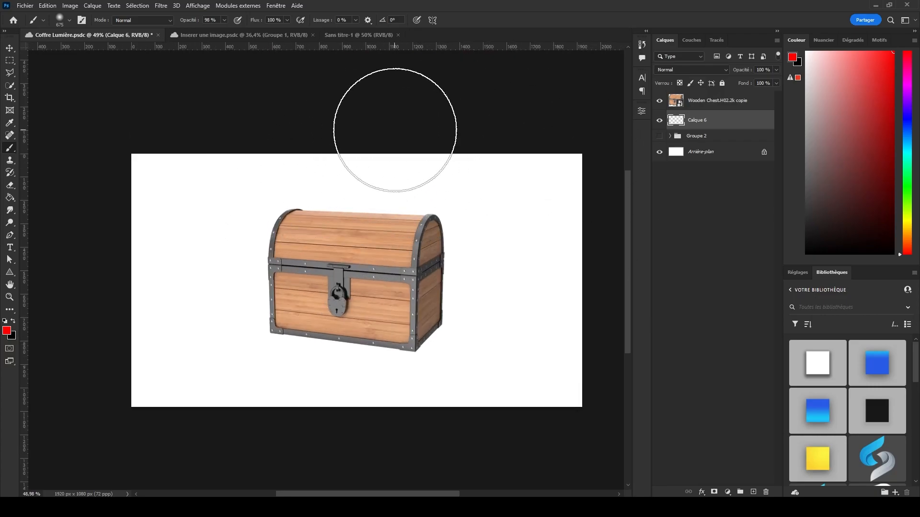
click(386, 100)
Examine the chest's lid and right side in relation to the red light behind it.
scroll(413, 113, up, 12)
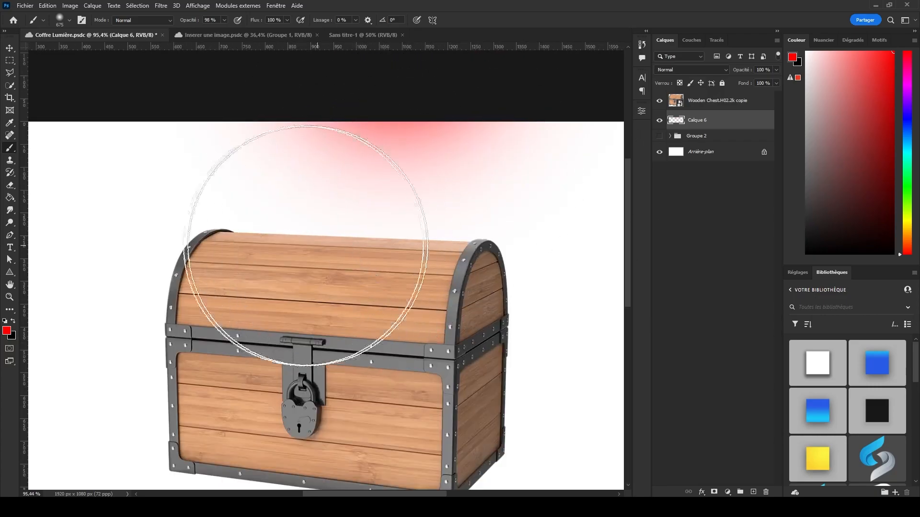
scroll(206, 187, down, 1)
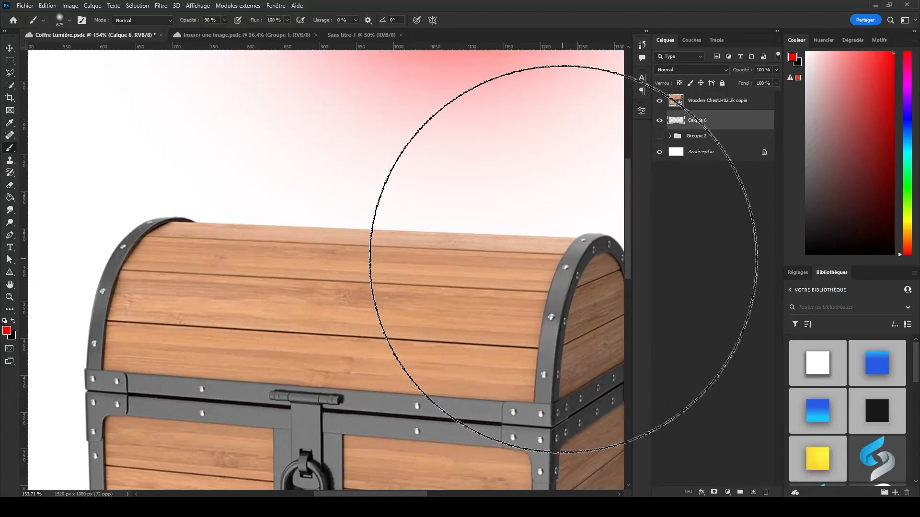
scroll(452, 334, down, 3)
scroll(452, 333, up, 4)
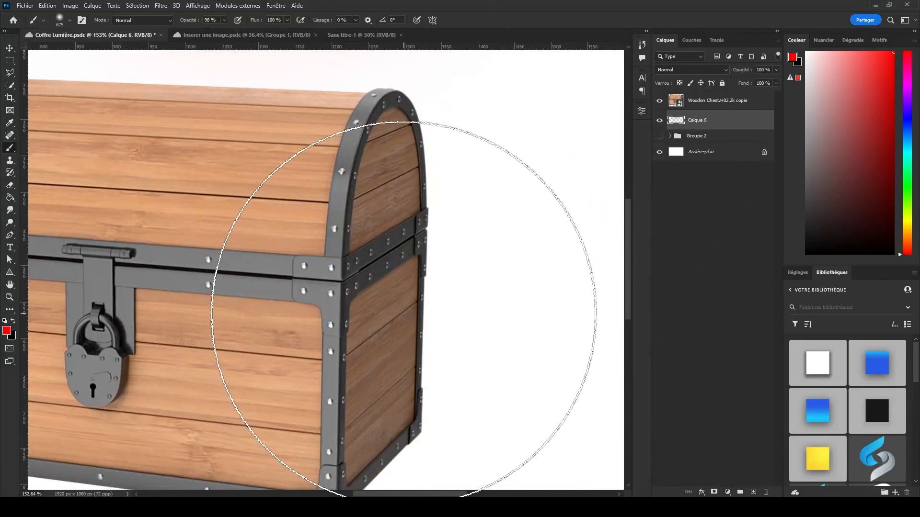
scroll(404, 304, down, 10)
scroll(322, 102, up, 2)
scroll(253, 144, down, 3)
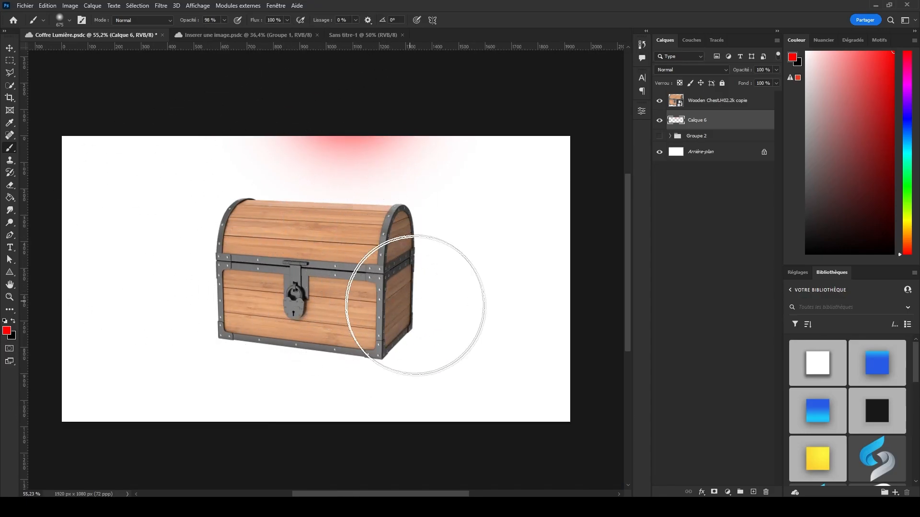
Try a large soft red light spot to the right of the chest.
click(471, 314)
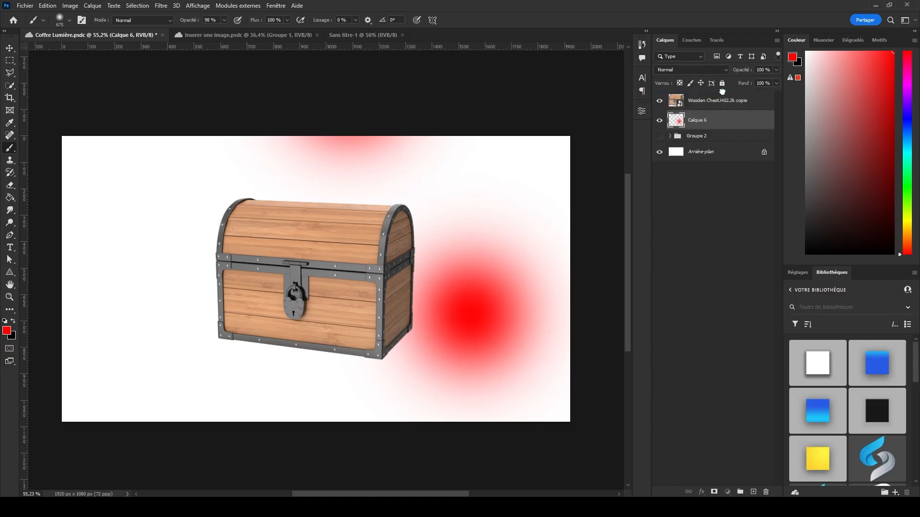
drag(722, 91, 722, 92)
scroll(454, 286, up, 5)
mouse_move(391, 193)
mouse_down()
mouse_move(363, 241)
mouse_move(384, 319)
mouse_move(359, 340)
mouse_up()
drag(215, 185, 283, 269)
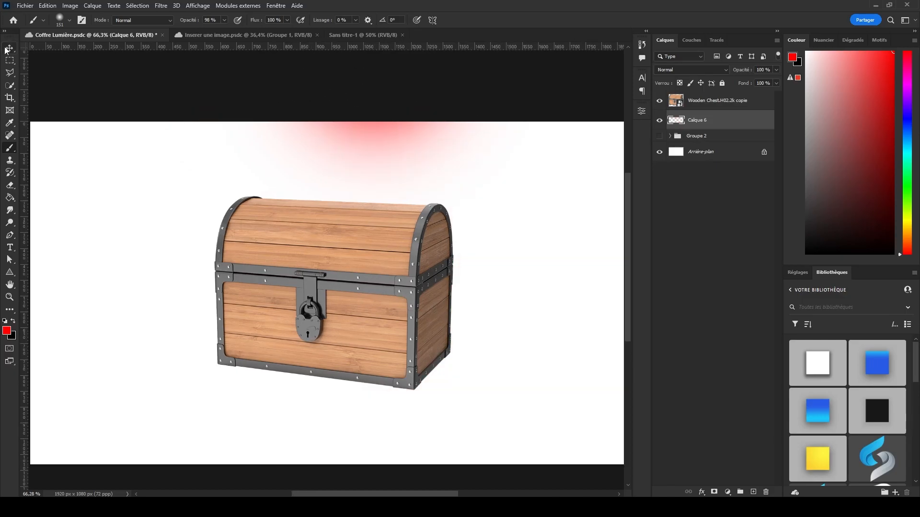
Duplicate the chest layer above the original.
key(v)
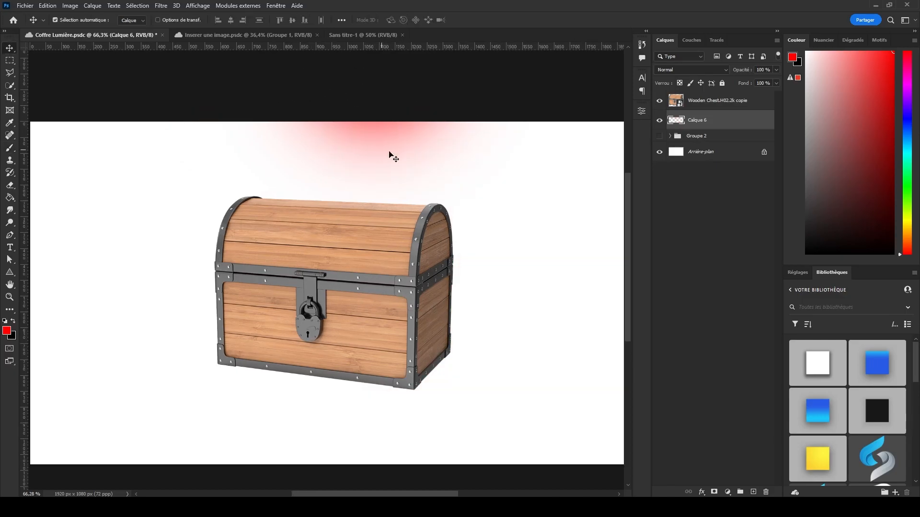
click(731, 107)
scroll(450, 163, down, 3)
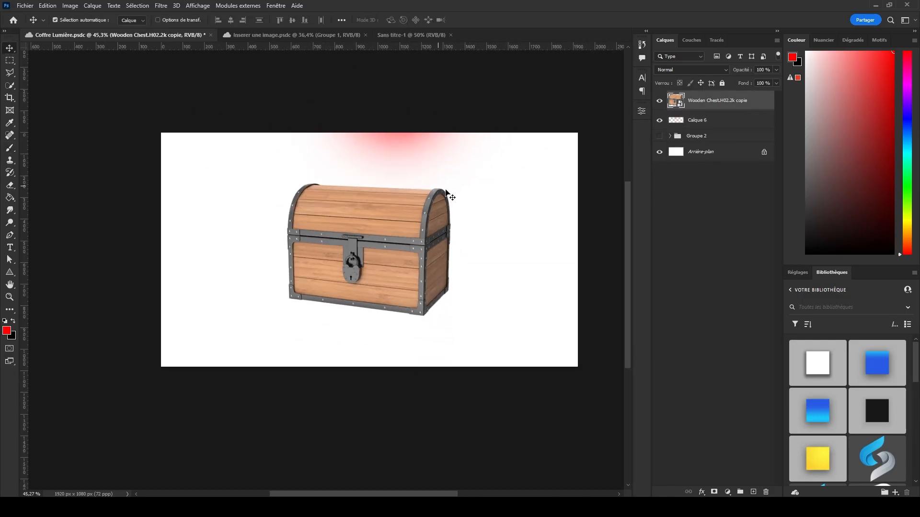
key(ctrl+j)
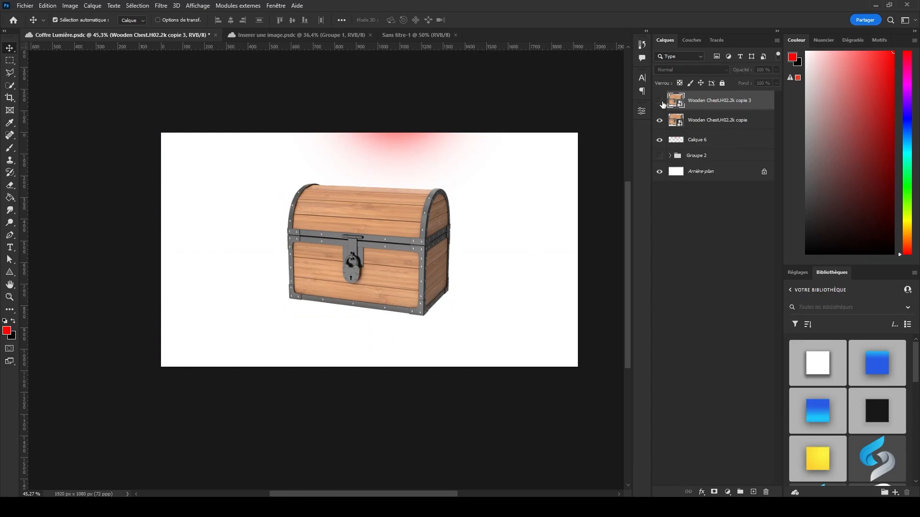
Flip the original chest, beneath its duplicate, vertically with Free Transform.
click(724, 120)
scroll(474, 136, up, 4)
scroll(394, 145, down, 2)
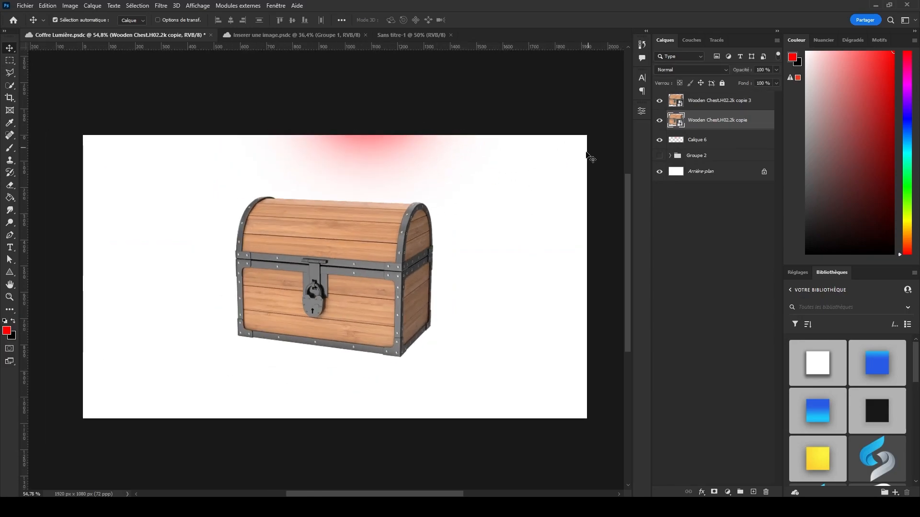
key(ctrl+t)
right_click(392, 223)
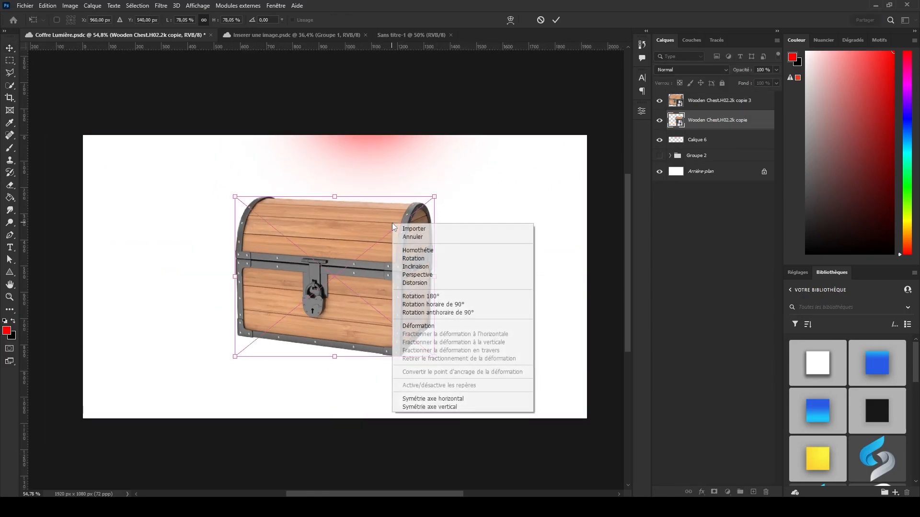
click(386, 218)
scroll(376, 241, up, 2)
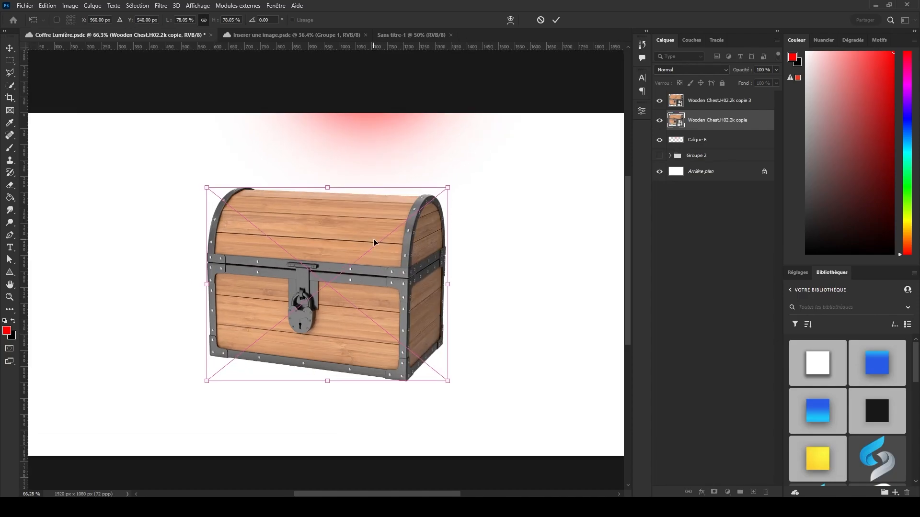
right_click(376, 214)
click(412, 401)
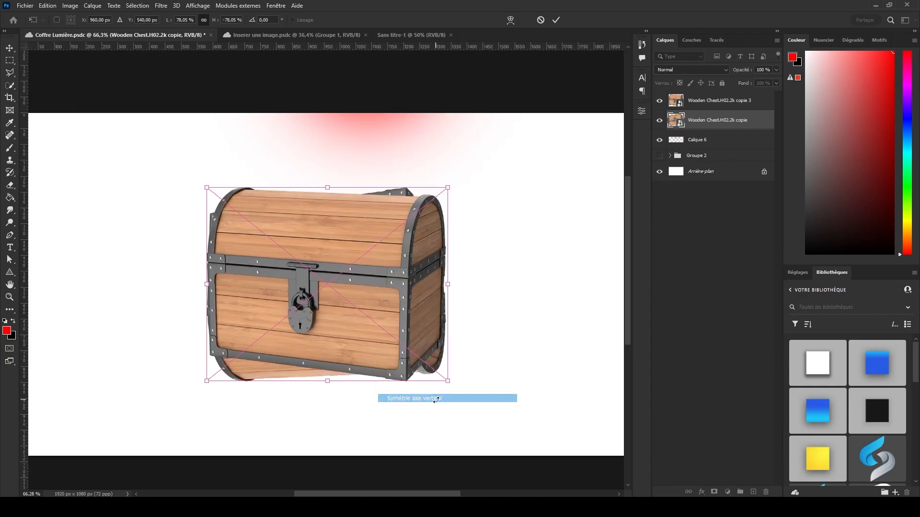
Move the flipped chest down to Y 903.5 px so it extends below the upright chest, and apply the transform.
scroll(378, 274, down, 2)
drag(396, 256, 405, 328)
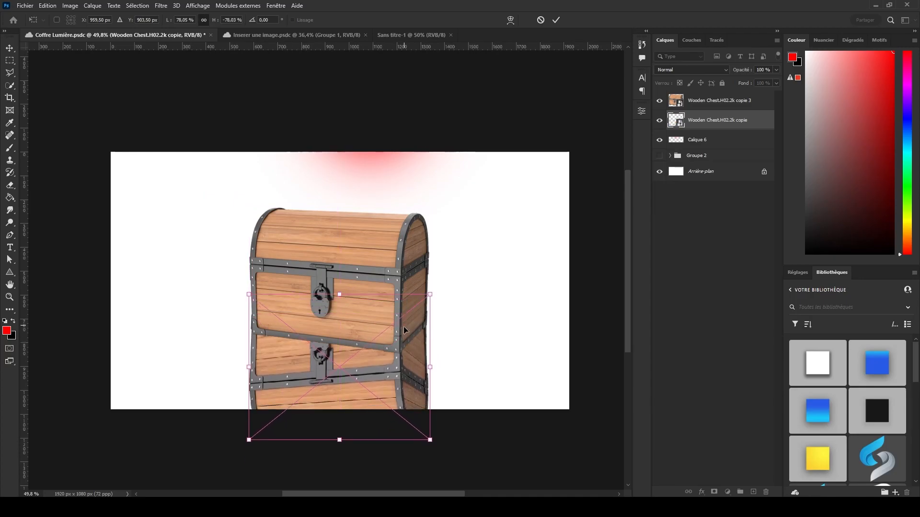
key(Return)
Skew the flipped chest by pulling its two lower corners outward so it widens toward the foreground.
scroll(352, 344, up, 1)
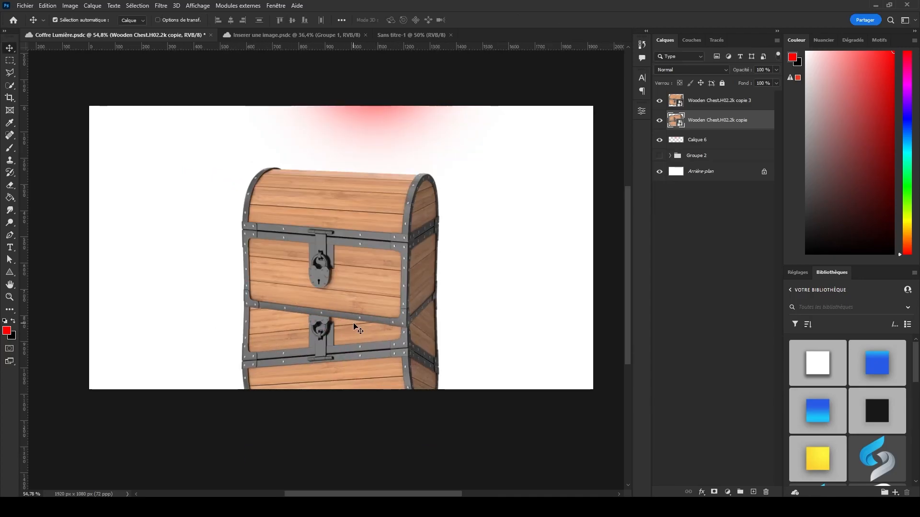
key(ctrl+t)
right_click(360, 329)
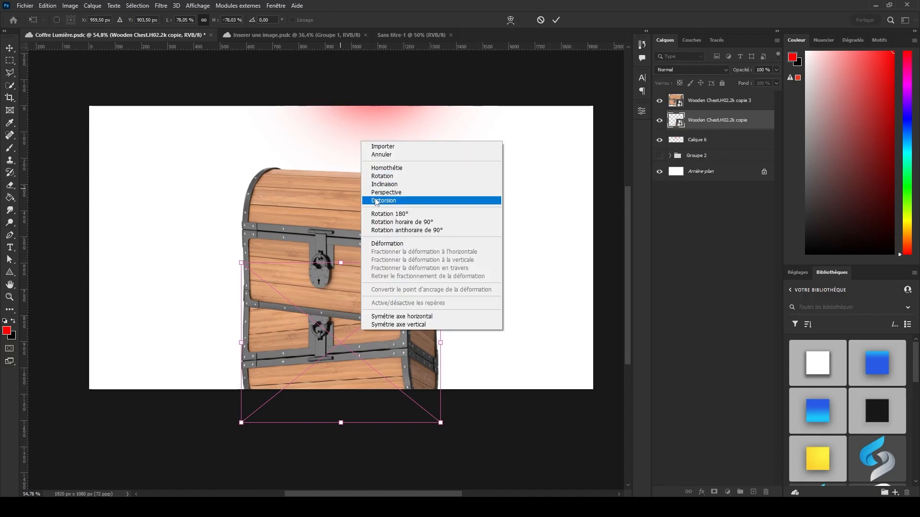
click(353, 293)
right_click(352, 292)
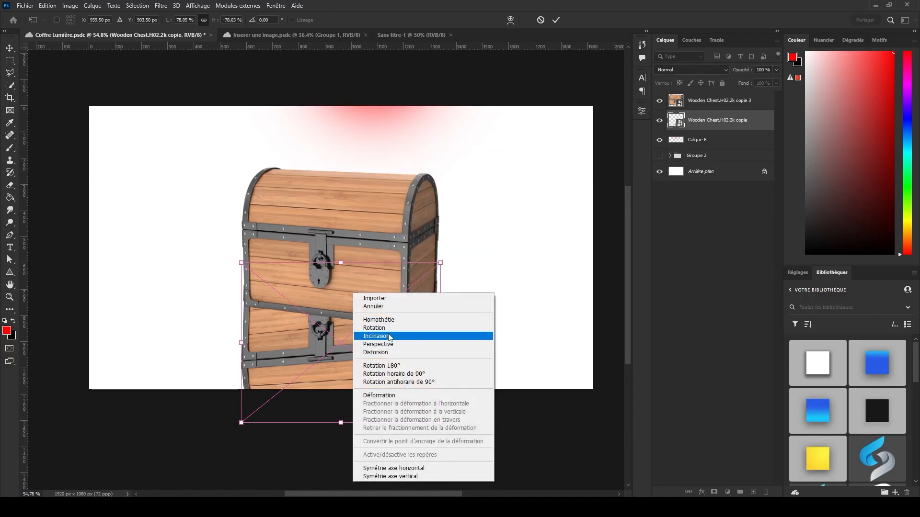
click(389, 336)
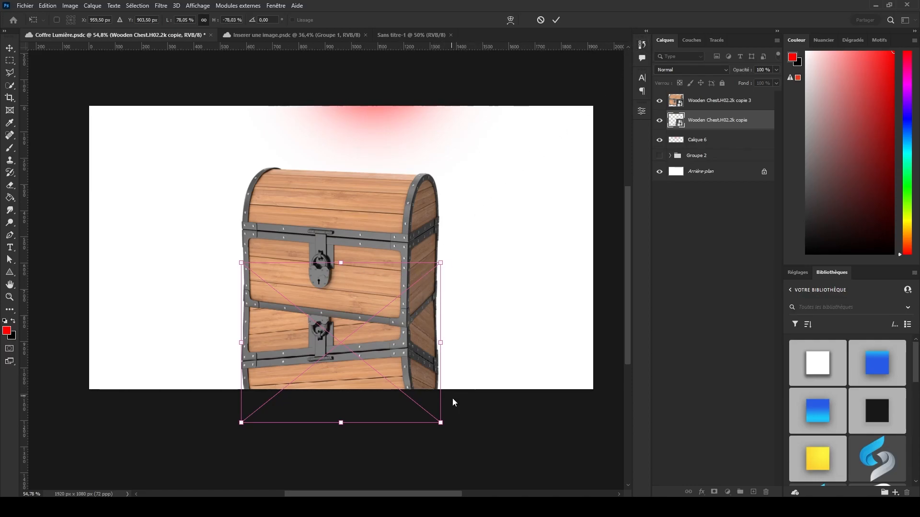
drag(447, 421, 508, 423)
drag(241, 422, 146, 423)
Refine the skew by narrowing the far end and adjusting both lower corners to about 146.5 % width, and apply it.
drag(242, 264, 281, 274)
drag(145, 422, 104, 422)
drag(277, 263, 290, 268)
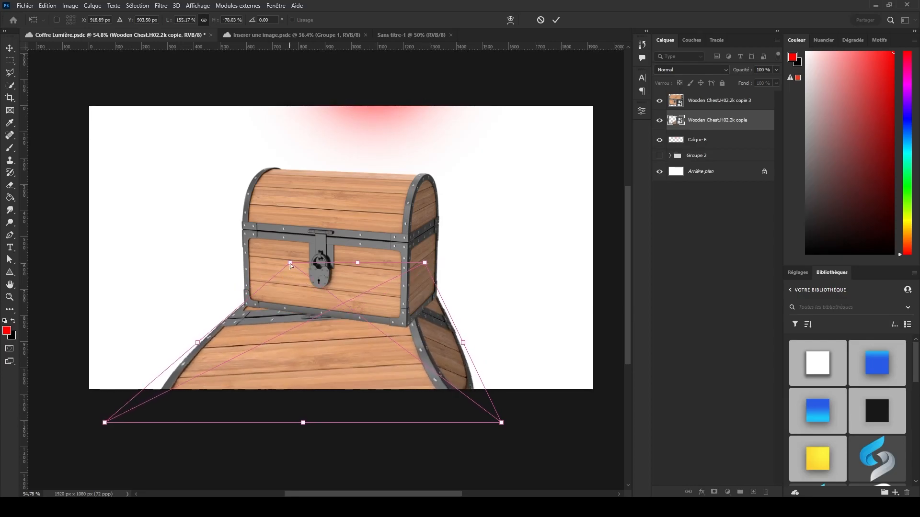
drag(501, 423, 479, 423)
drag(424, 263, 428, 263)
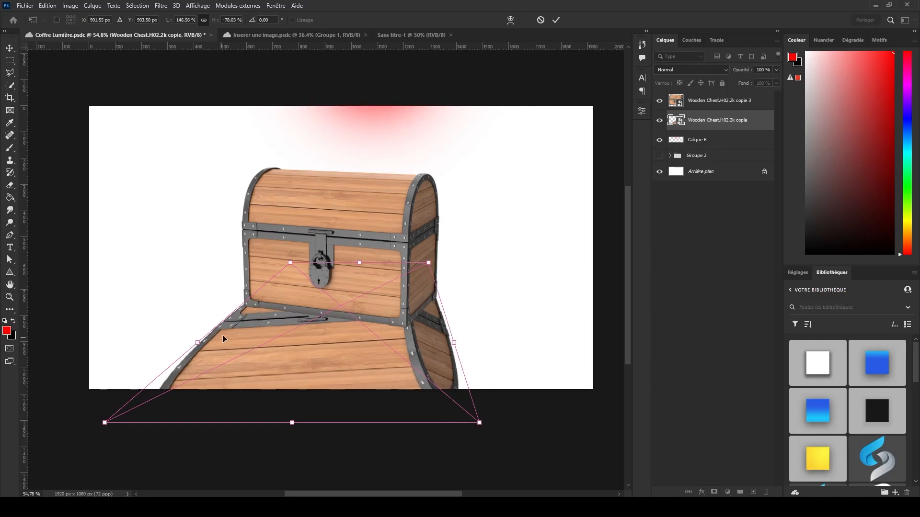
key(Return)
scroll(350, 293, up, 3)
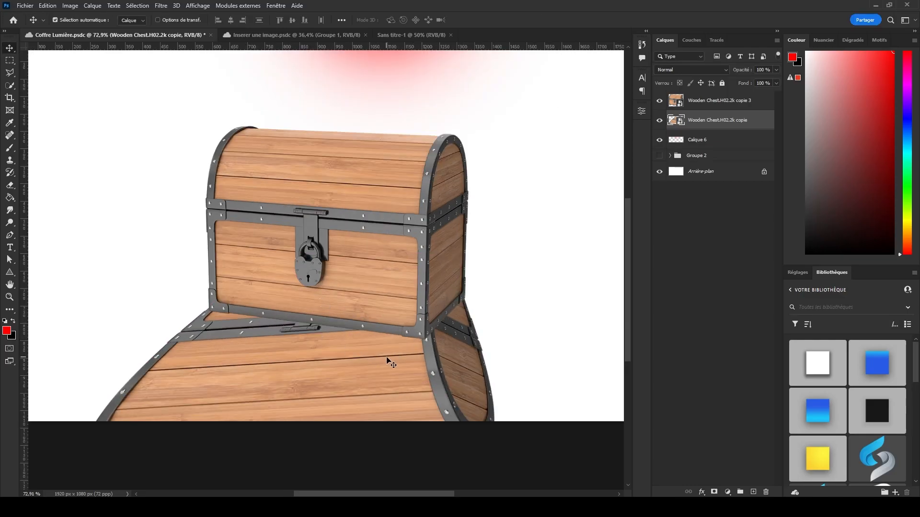
Apply a black color overlay to the flipped chest layer through its layer style.
right_click(730, 118)
click(768, 72)
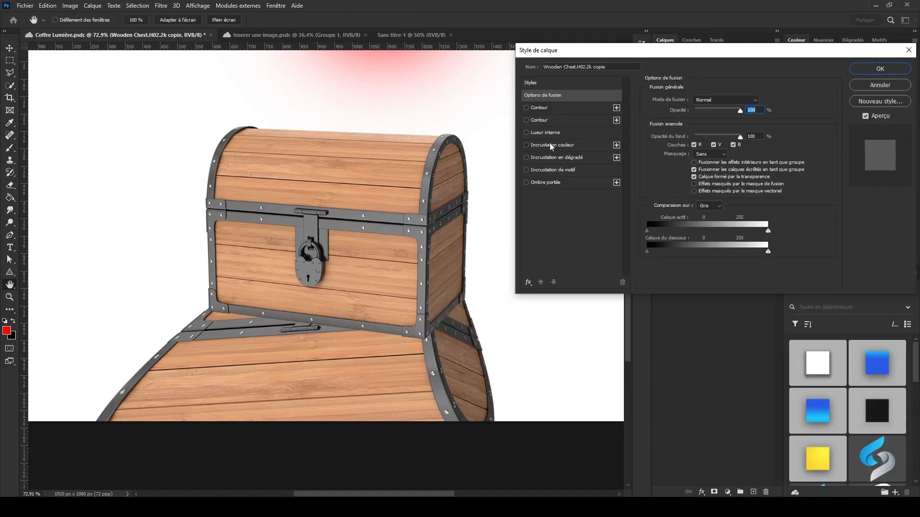
click(551, 145)
click(765, 99)
key(Return)
click(880, 68)
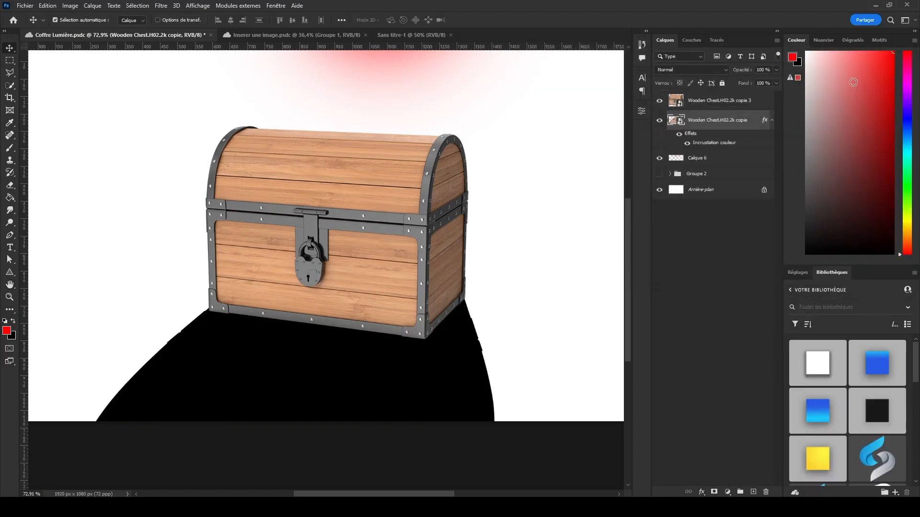
Add a layer mask to the black shadow layer and make the mask active for the Eraser.
scroll(386, 253, down, 2)
scroll(354, 238, up, 2)
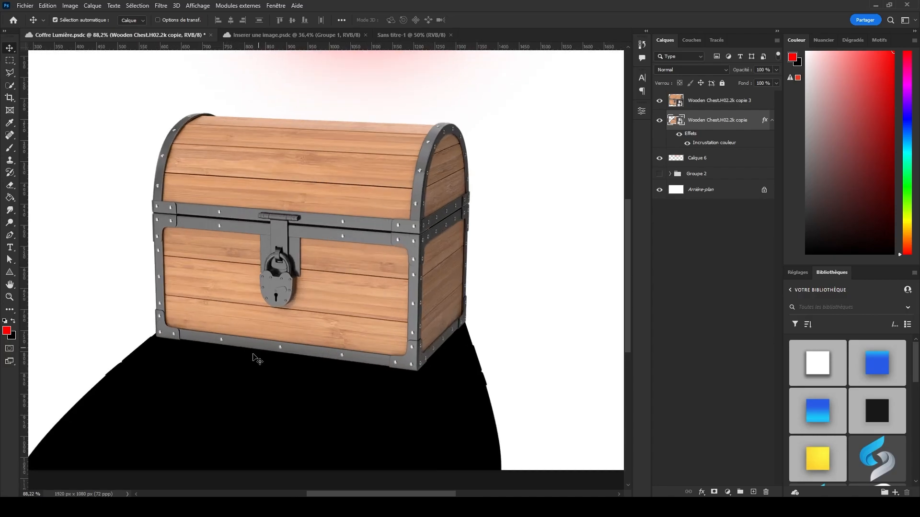
scroll(422, 316, down, 2)
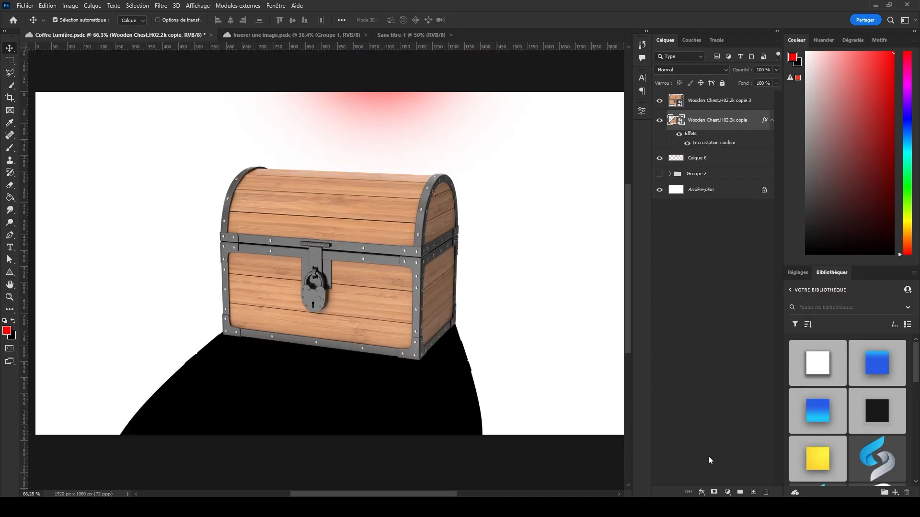
click(714, 492)
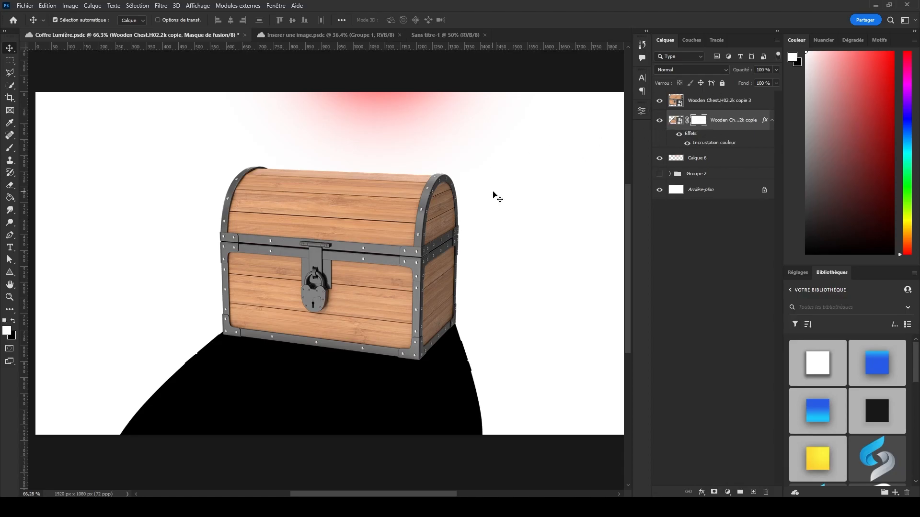
key(e)
mouse_move(364, 287)
mouse_down()
mouse_move(384, 288)
mouse_move(401, 446)
mouse_move(401, 364)
mouse_up()
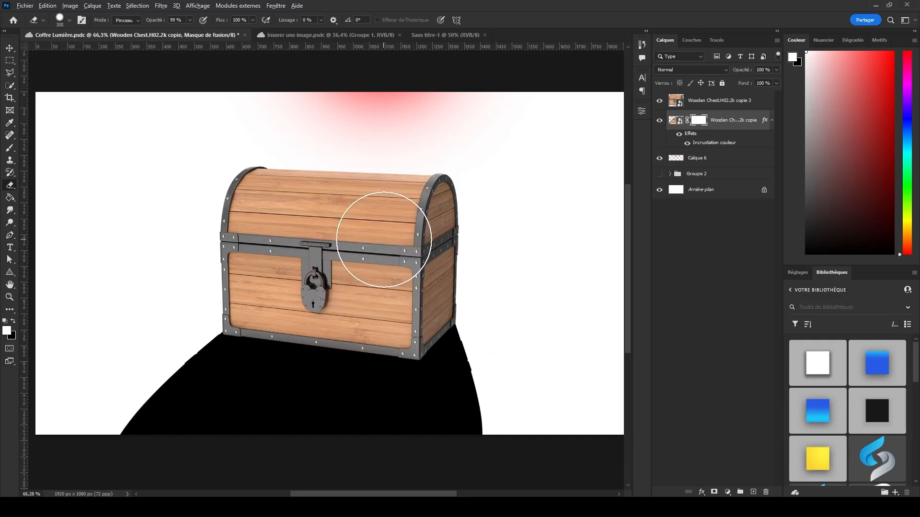
click(681, 123)
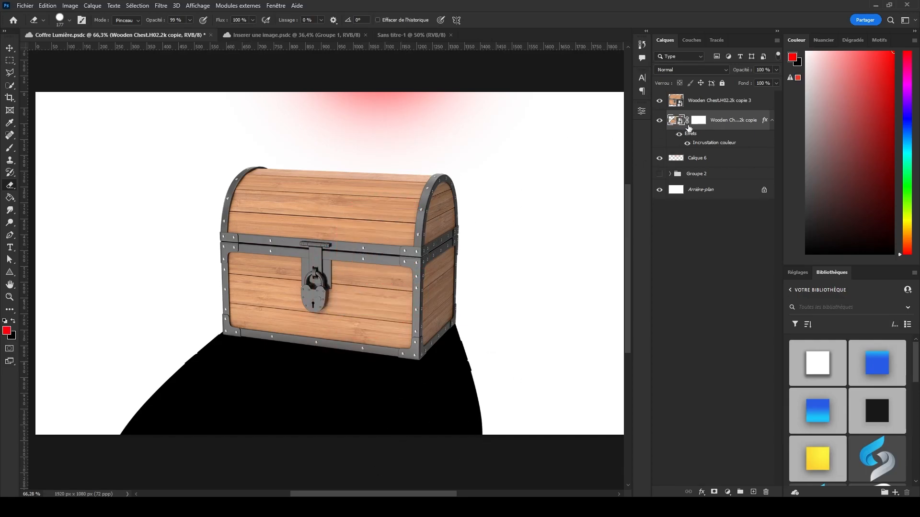
click(679, 135)
click(679, 134)
click(698, 120)
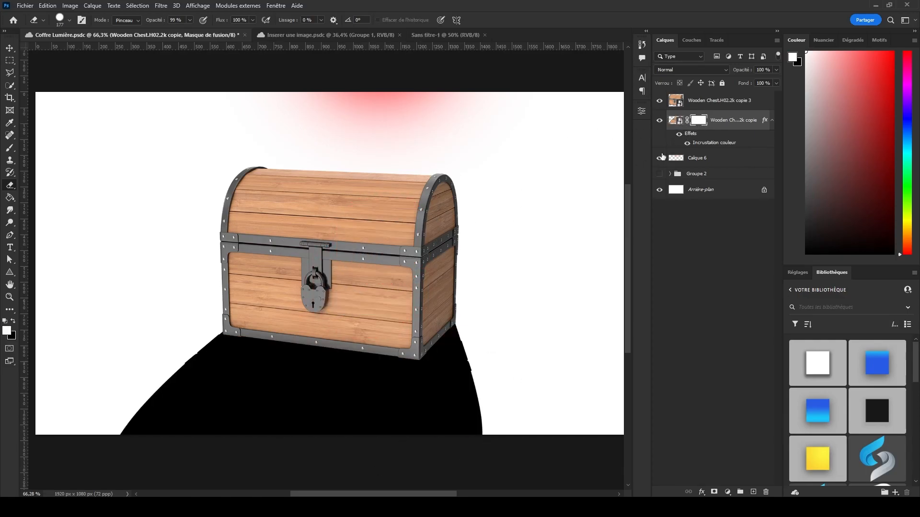
Fade out the shadow's foreground end on its mask using a very large soft eraser, up to 1882 px.
mouse_move(467, 391)
mouse_down()
mouse_move(254, 446)
mouse_move(413, 417)
mouse_up()
key(ctrl+z)
scroll(383, 338, down, 4)
mouse_move(389, 350)
mouse_down()
mouse_move(433, 349)
mouse_move(459, 20)
mouse_move(481, 24)
mouse_up()
right_click(368, 268)
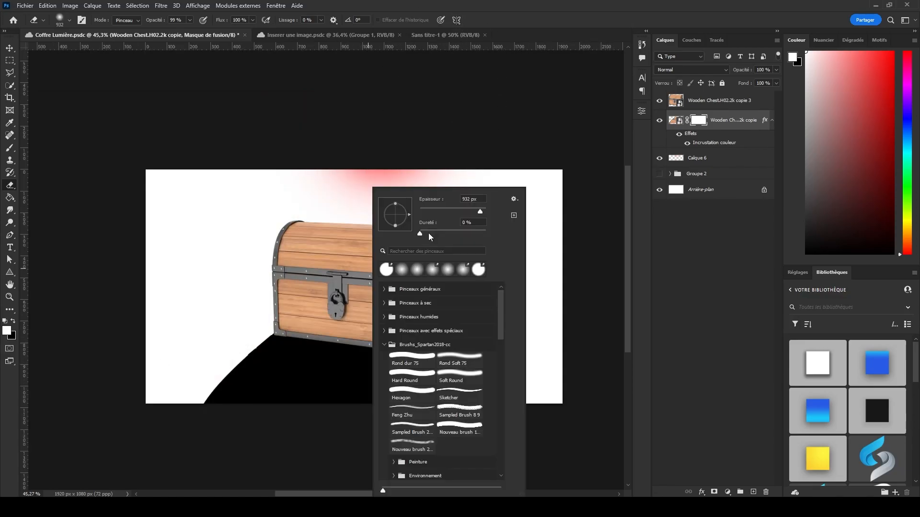
drag(306, 336, 236, 343)
mouse_move(161, 405)
mouse_down()
mouse_move(250, 446)
mouse_move(509, 446)
mouse_move(98, 453)
mouse_move(131, 435)
mouse_move(355, 466)
mouse_up()
scroll(368, 315, up, 3)
scroll(282, 271, down, 7)
drag(308, 273, 403, 278)
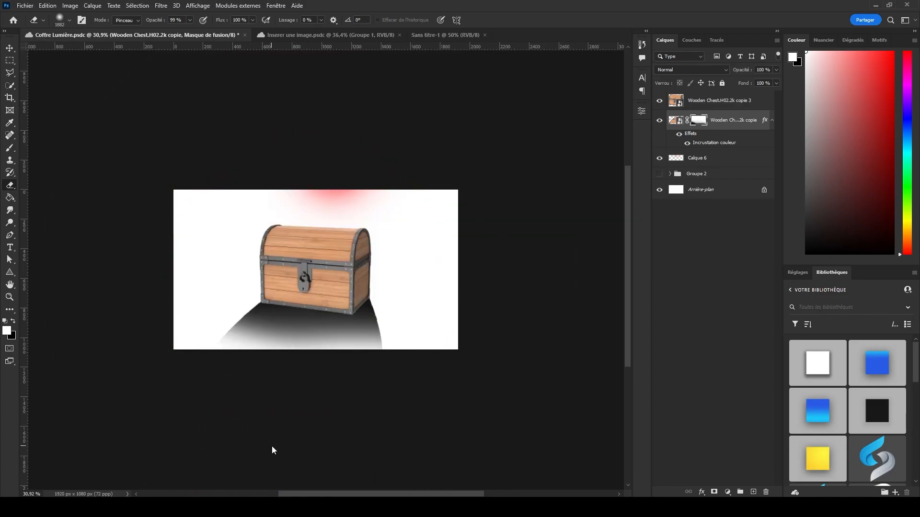
scroll(280, 379, up, 4)
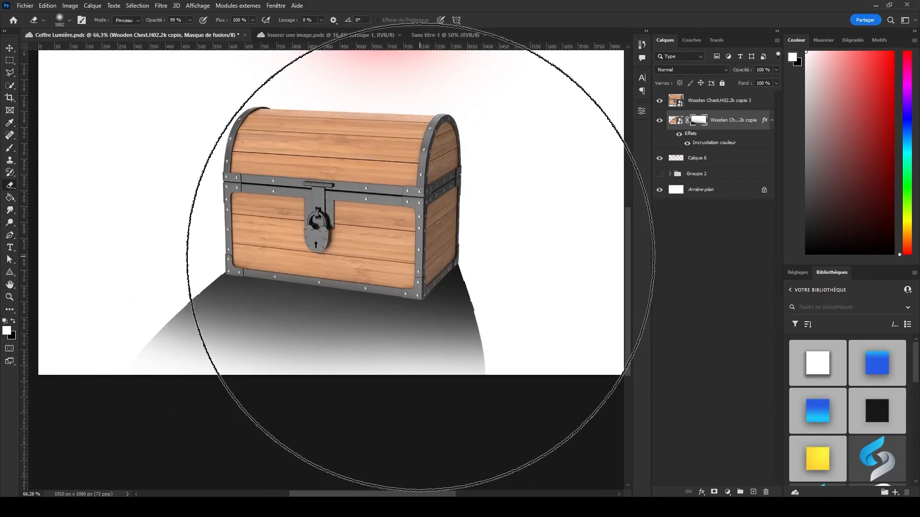
scroll(263, 236, down, 1)
key(v)
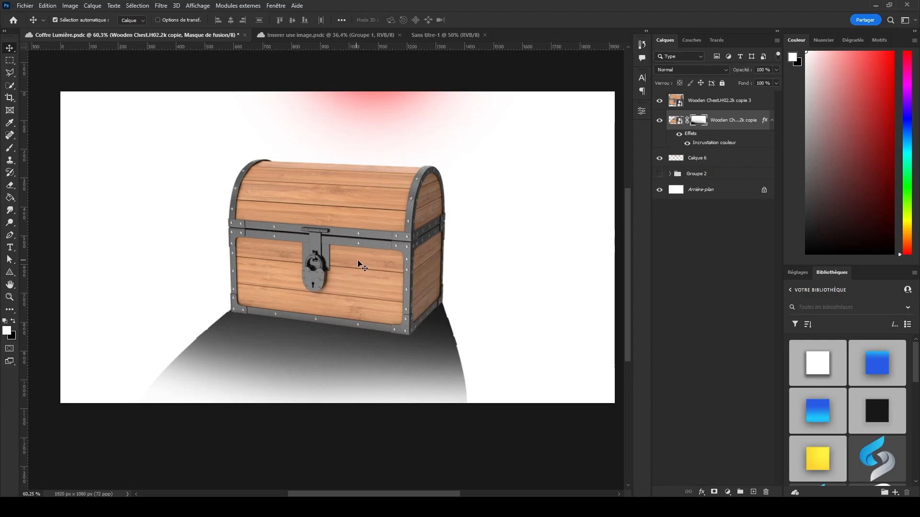
Add a new layer clipped to the upright chest and ready the Brush with black as the foreground color.
scroll(333, 287, up, 1)
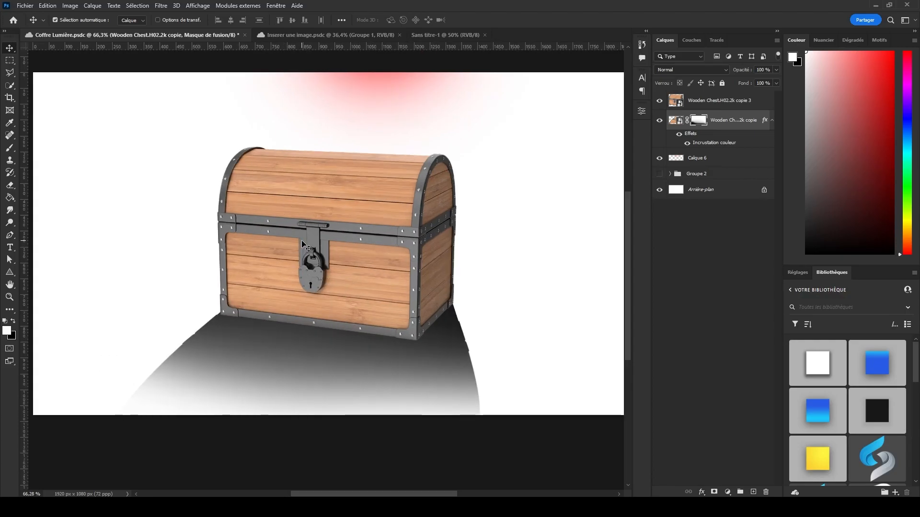
click(717, 120)
key(alt+bracketright)
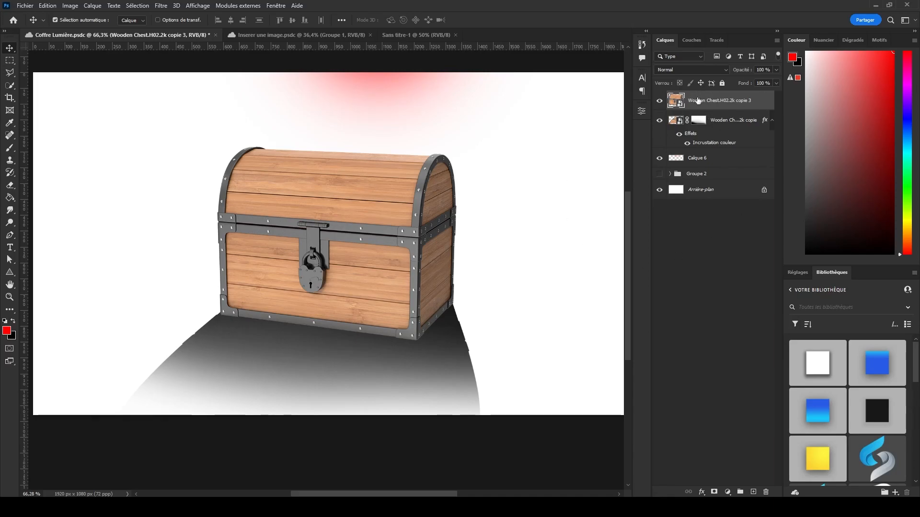
click(753, 492)
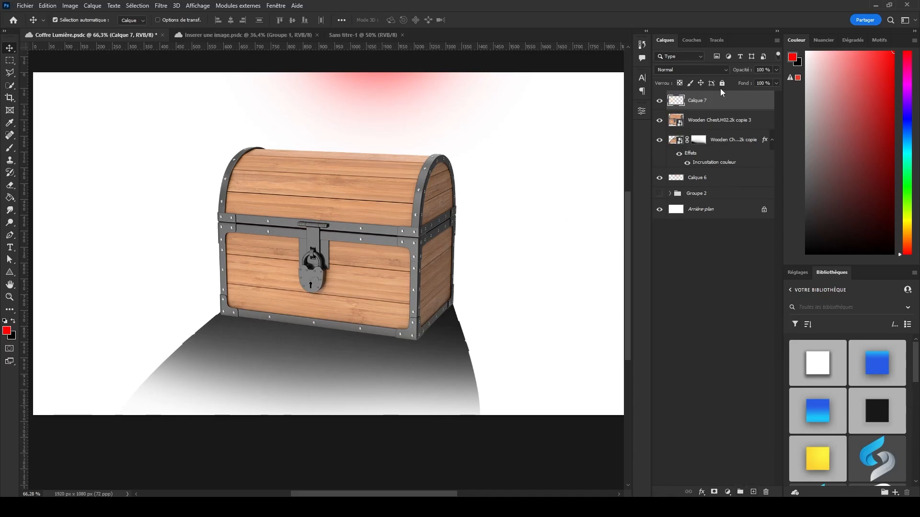
right_click(691, 107)
click(773, 278)
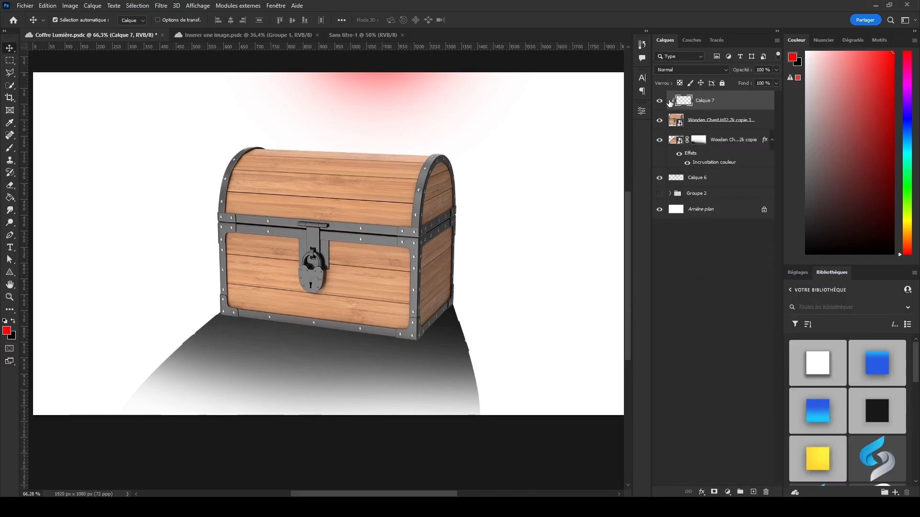
key(b)
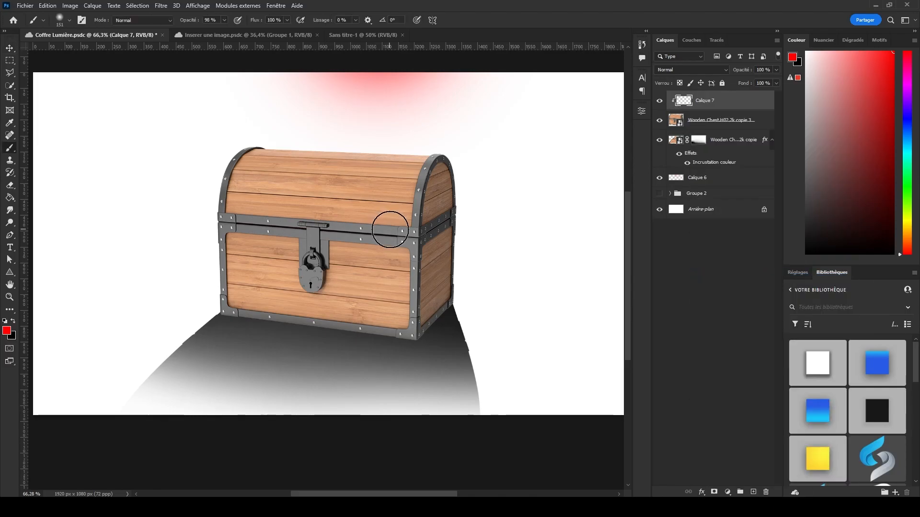
key(x)
mouse_move(293, 252)
mouse_down()
mouse_move(329, 259)
mouse_move(370, 155)
mouse_move(391, 155)
mouse_up()
drag(193, 318, 503, 297)
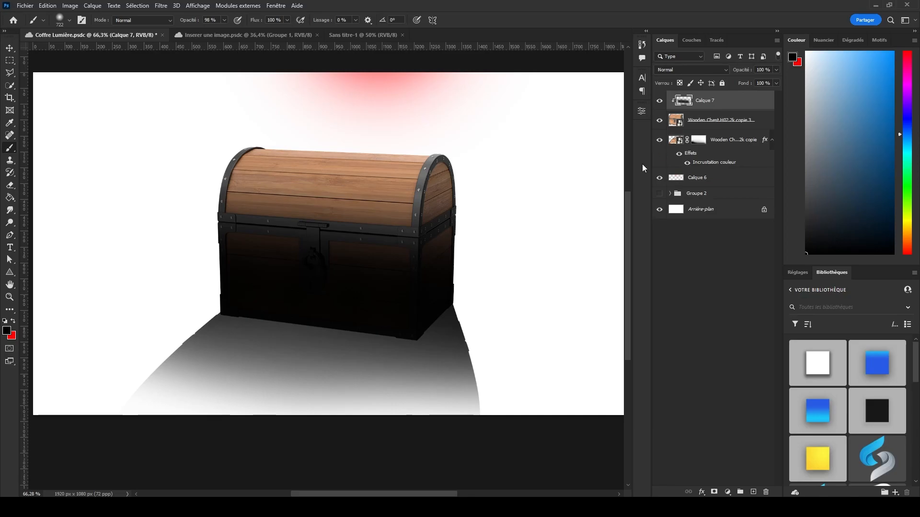
scroll(433, 259, down, 2)
scroll(452, 277, up, 1)
key(ctrl+z)
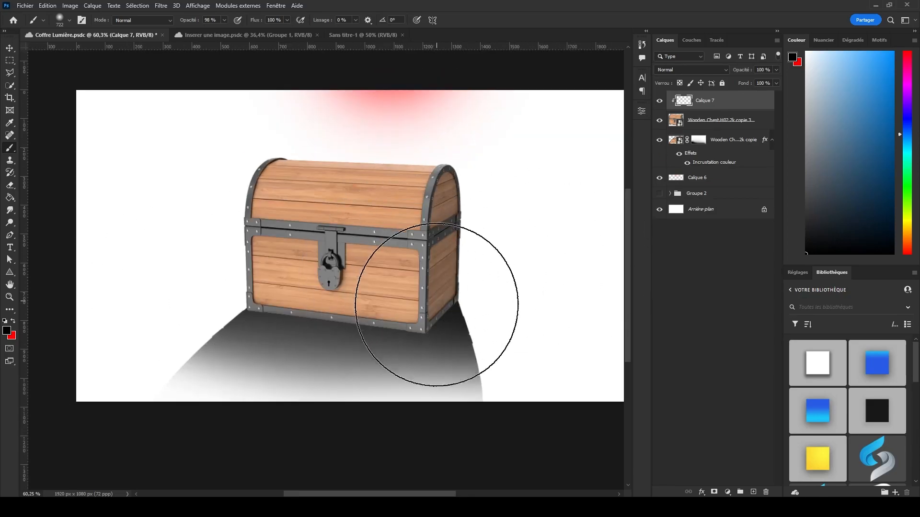
Paint soft black shading over the chest's lower half on the clipped layer, enlarging the brush from 1039 to 1634 px.
scroll(421, 306, up, 3)
scroll(354, 268, down, 4)
drag(294, 258, 348, 178)
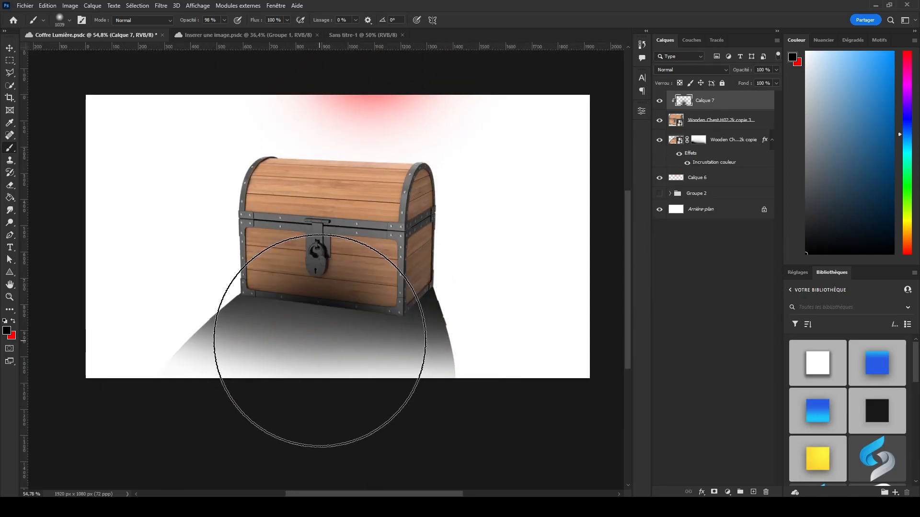
drag(306, 422, 337, 398)
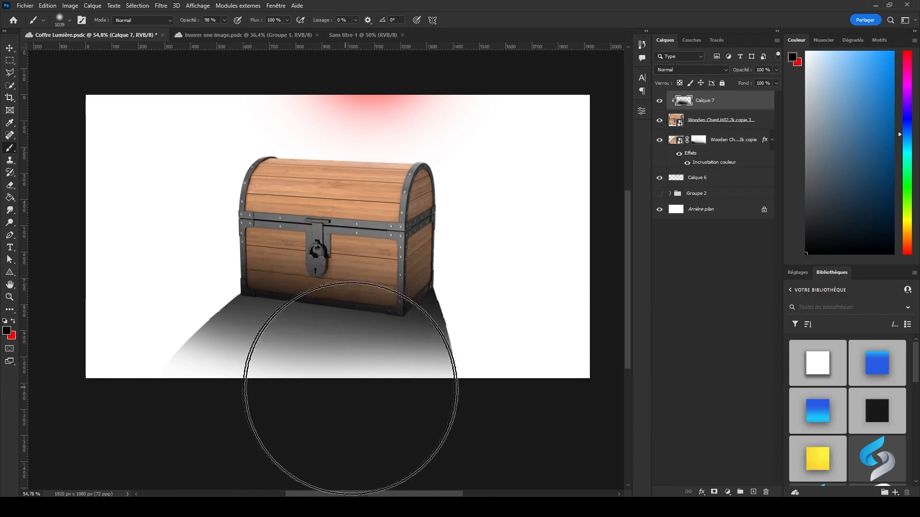
scroll(350, 346, up, 2)
drag(203, 397, 460, 435)
scroll(297, 287, down, 3)
mouse_move(278, 373)
mouse_down()
mouse_move(369, 372)
mouse_move(290, 421)
mouse_move(328, 380)
mouse_move(355, 398)
mouse_up()
scroll(355, 398, up, 2)
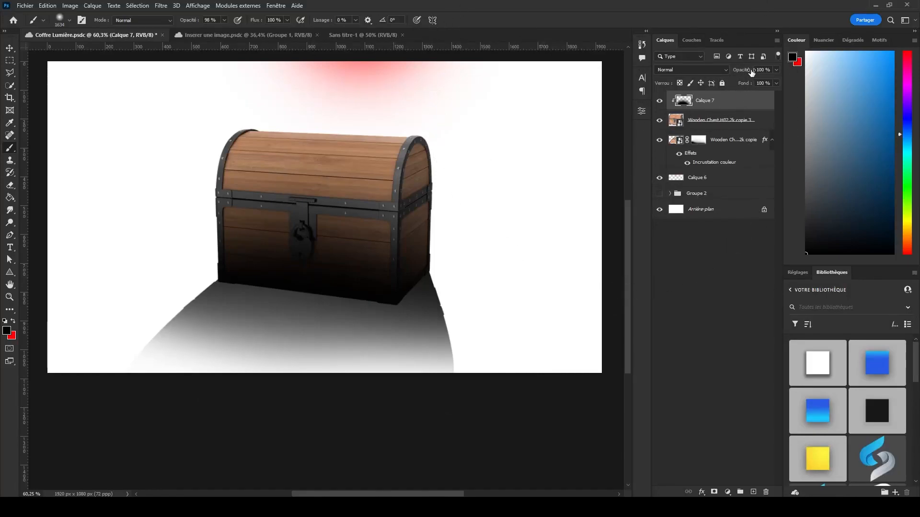
Lower the clipped shading layer's opacity to 75 %.
drag(751, 72, 743, 72)
scroll(350, 243, down, 2)
scroll(357, 243, up, 1)
drag(316, 204, 169, 198)
scroll(194, 209, down, 2)
scroll(288, 185, up, 4)
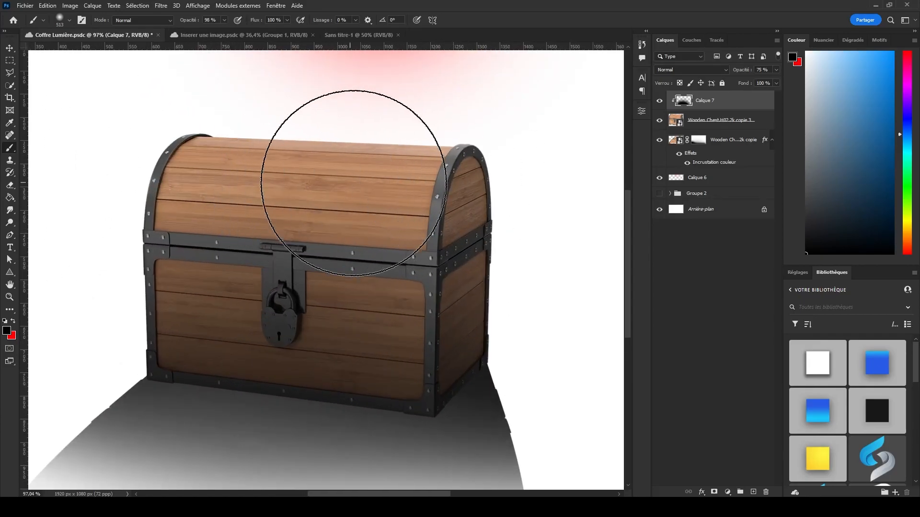
click(9, 48)
drag(372, 62, 330, 94)
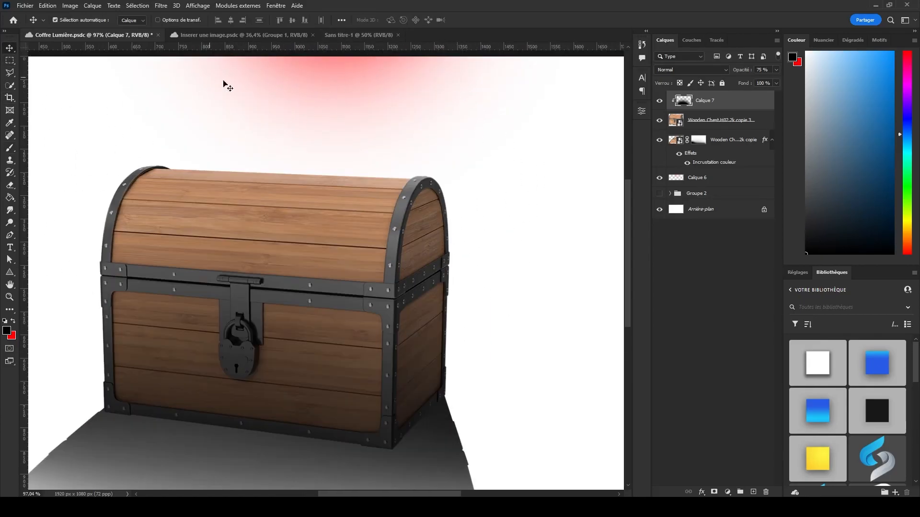
Reduce the Eraser's size to 84 px and create a new empty layer above the shading layer.
scroll(163, 159, up, 3)
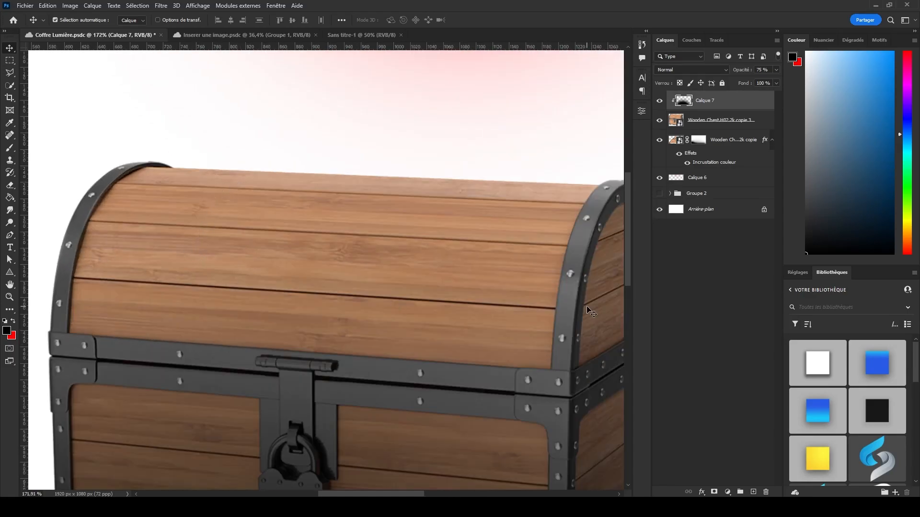
key(e)
drag(302, 223, 36, 223)
drag(377, 213, 62, 211)
drag(323, 205, 259, 202)
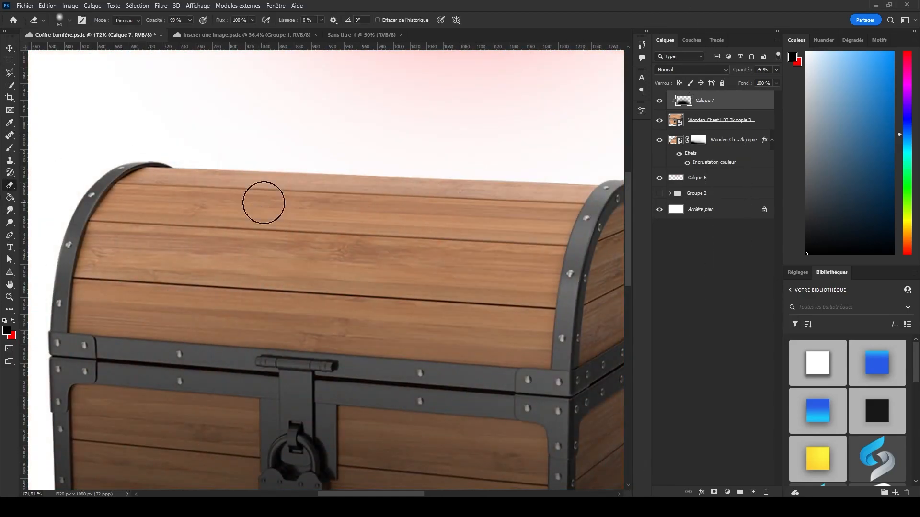
click(753, 492)
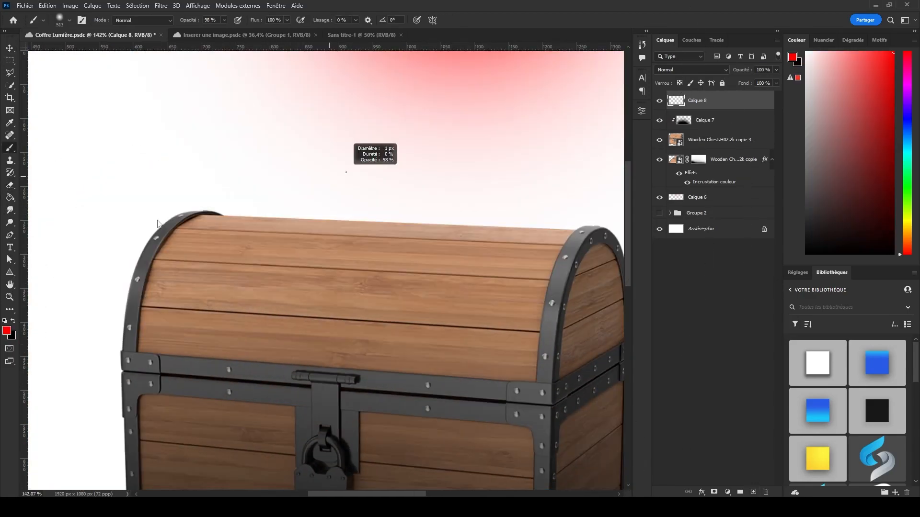
Sketch a red guide line with a 34 px brush around the lid's upper area that faces the light.
drag(346, 171, 357, 172)
mouse_move(329, 114)
mouse_down()
mouse_move(224, 192)
mouse_move(179, 232)
mouse_move(172, 254)
mouse_move(328, 265)
mouse_move(581, 222)
mouse_up()
mouse_move(173, 261)
mouse_down()
mouse_move(169, 302)
mouse_move(218, 309)
mouse_move(281, 273)
mouse_up()
key(ctrl+z)
mouse_move(151, 263)
mouse_down()
mouse_move(498, 274)
mouse_move(525, 286)
mouse_up()
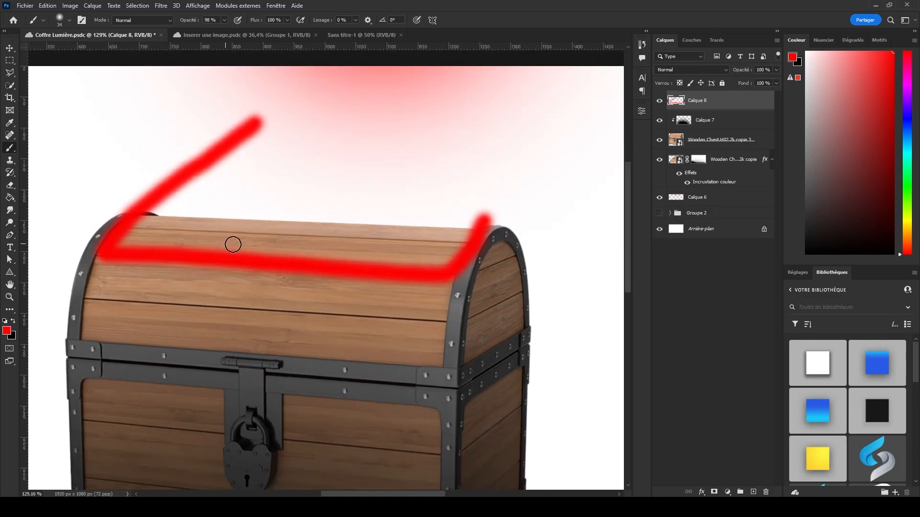
scroll(211, 259, up, 2)
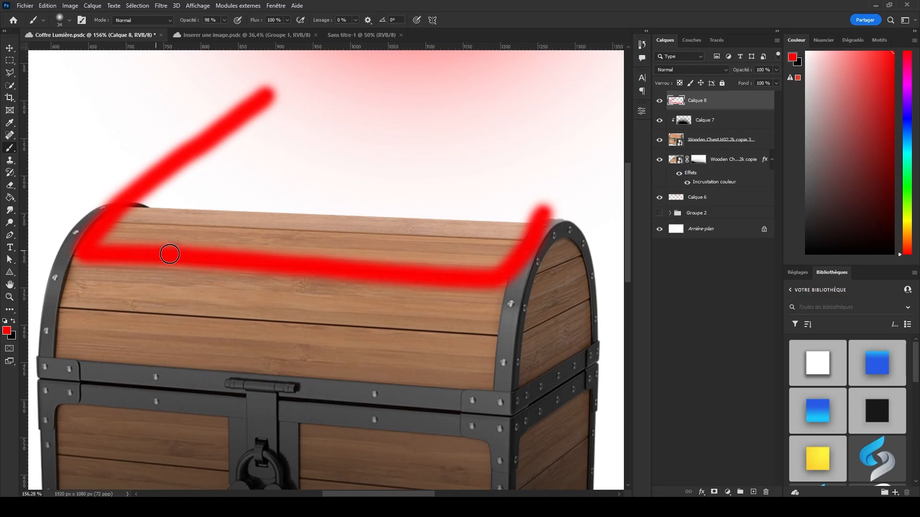
drag(513, 282, 579, 220)
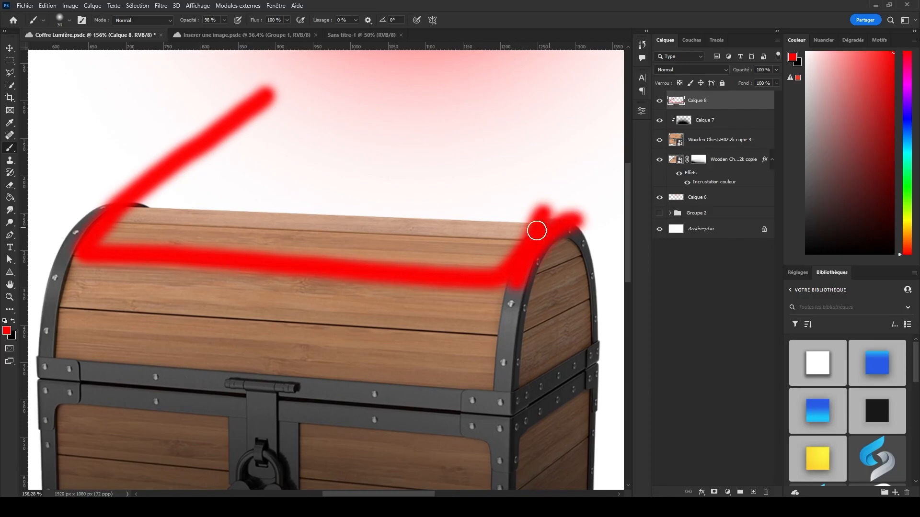
Darken the chest's lower part further on the clipped shading layer with a soft black brush of 824 px.
scroll(468, 230, down, 3)
mouse_move(385, 82)
mouse_down()
mouse_move(450, 159)
mouse_move(538, 232)
mouse_up()
mouse_move(519, 263)
mouse_down()
mouse_move(544, 278)
mouse_move(563, 309)
mouse_move(525, 340)
mouse_up()
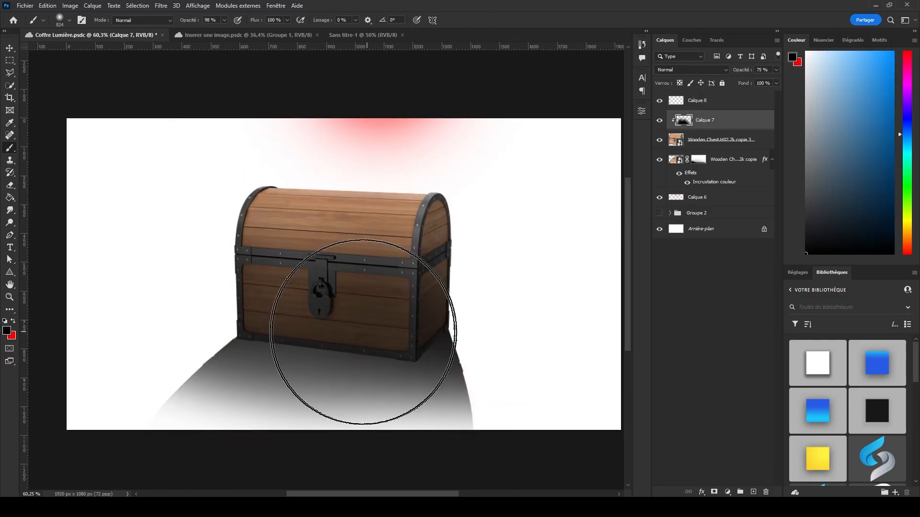
Erase the clipped shading along the lid's upper edge with a soft Eraser of 133 px.
scroll(354, 225, up, 2)
scroll(354, 224, up, 1)
key(e)
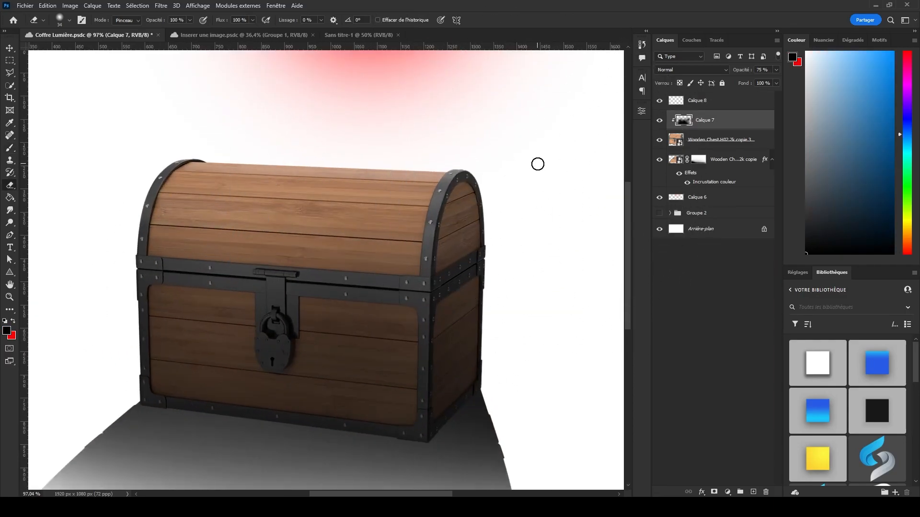
mouse_move(267, 180)
mouse_down()
mouse_move(318, 175)
mouse_move(304, 107)
mouse_up()
scroll(283, 151, up, 4)
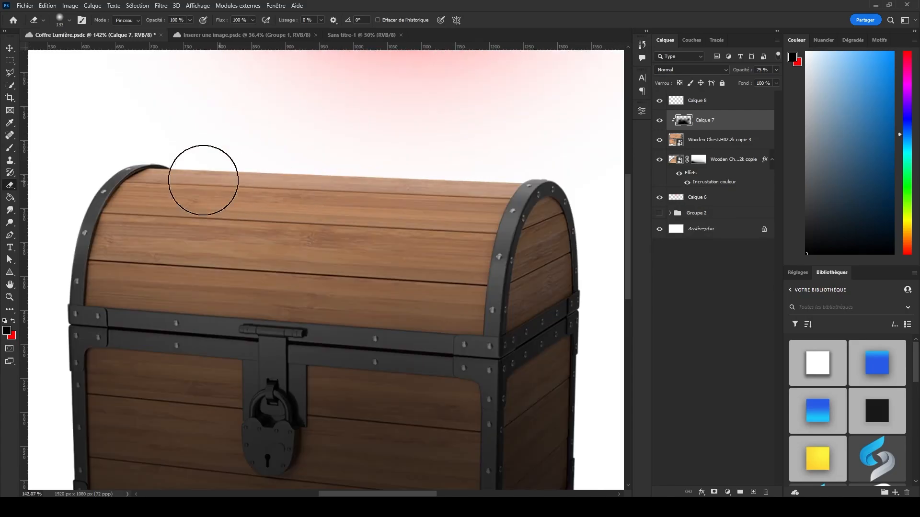
mouse_move(90, 177)
mouse_down()
mouse_move(465, 185)
mouse_move(443, 207)
mouse_up()
key(ctrl+z)
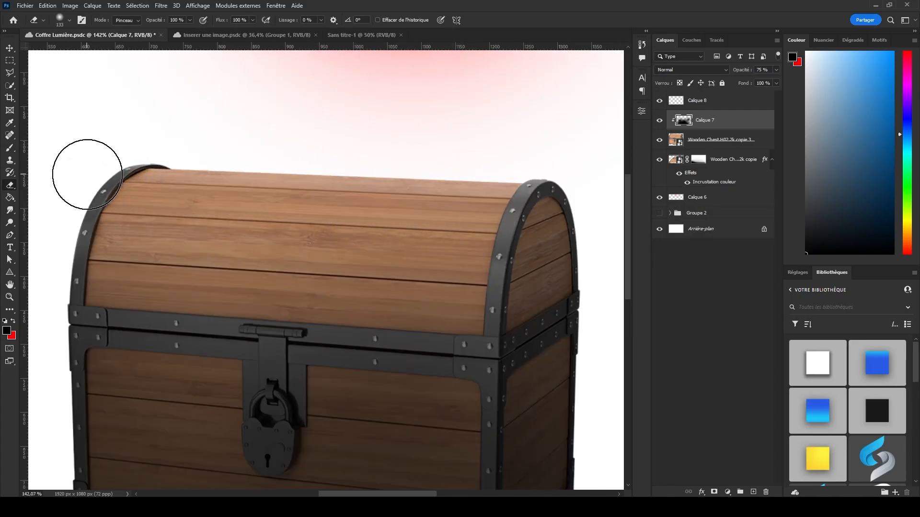
mouse_move(87, 174)
mouse_down()
mouse_move(499, 201)
mouse_move(493, 196)
mouse_up()
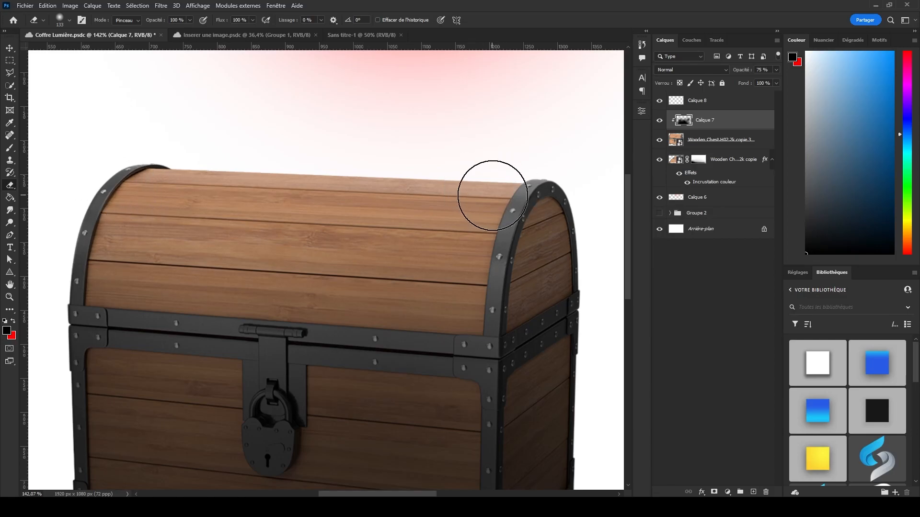
drag(79, 174, 511, 200)
Erase the shading on the upper part of the lid's front metal band with a 33 px Eraser.
scroll(215, 176, up, 2)
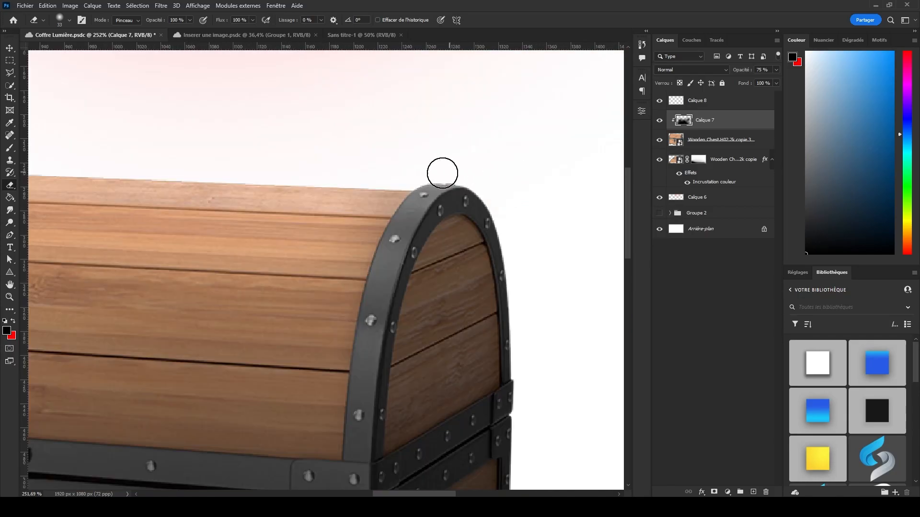
drag(429, 185, 382, 249)
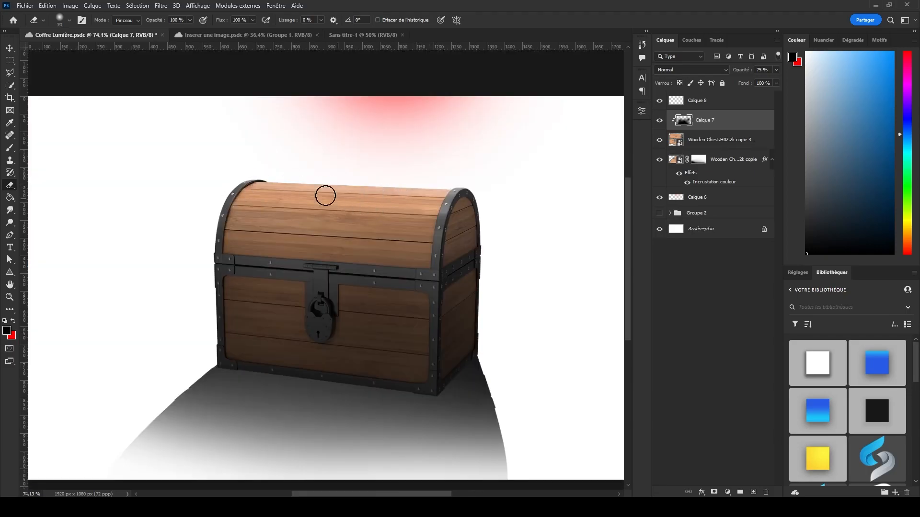
scroll(332, 186, down, 2)
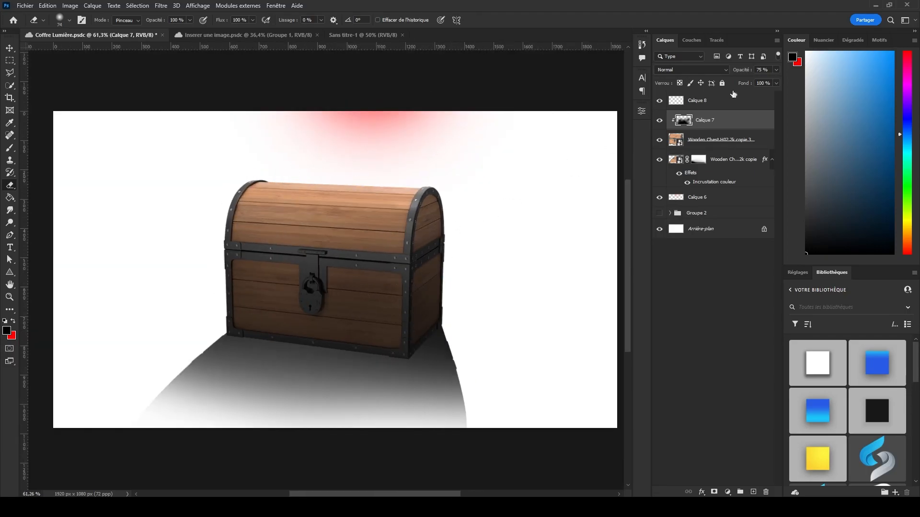
Lower the clipped shading layer Calque 7's opacity to 60 %.
drag(746, 72, 741, 71)
scroll(357, 251, up, 4)
scroll(345, 254, down, 3)
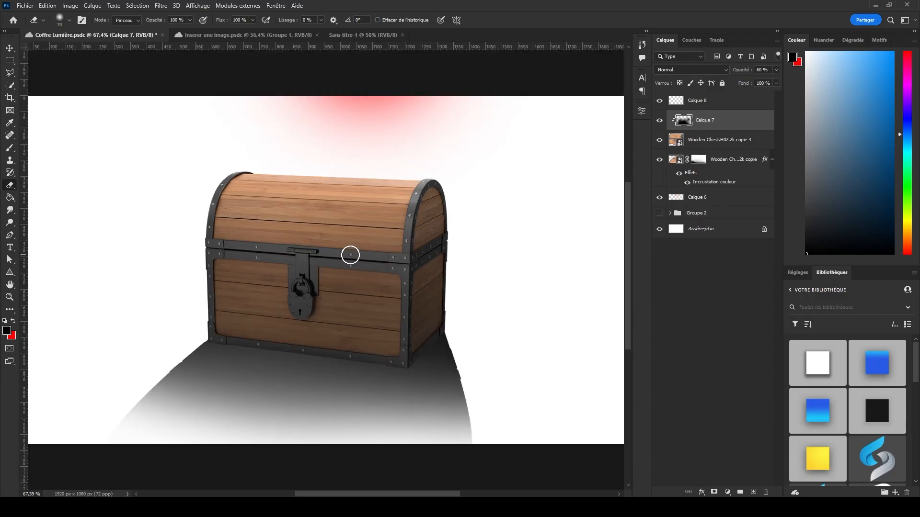
scroll(376, 266, up, 2)
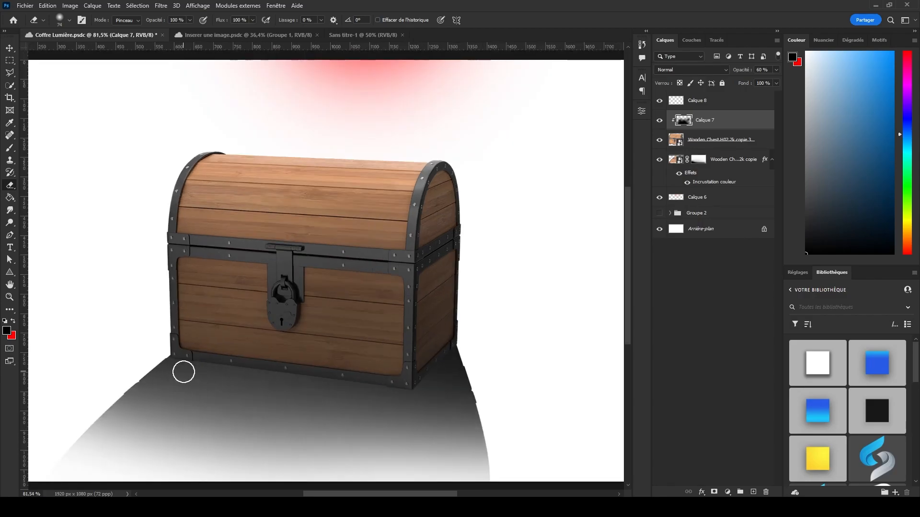
scroll(363, 328, up, 3)
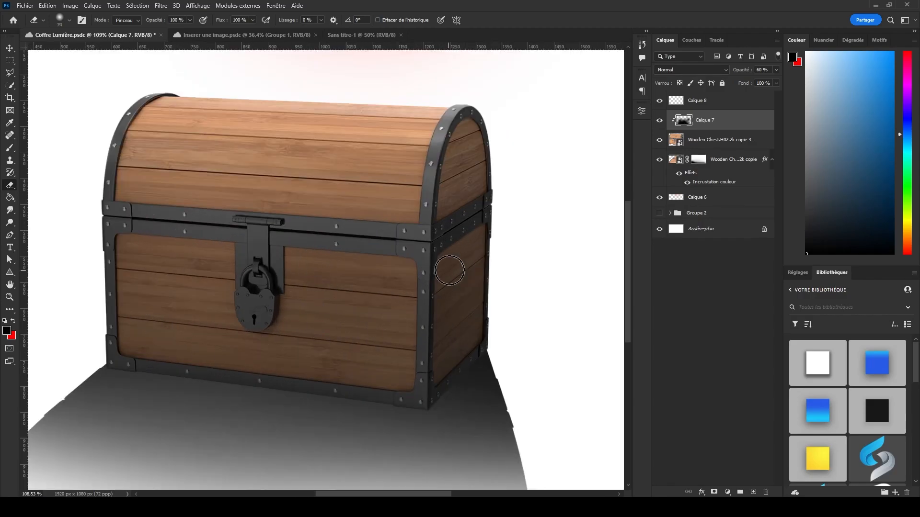
drag(430, 234, 429, 226)
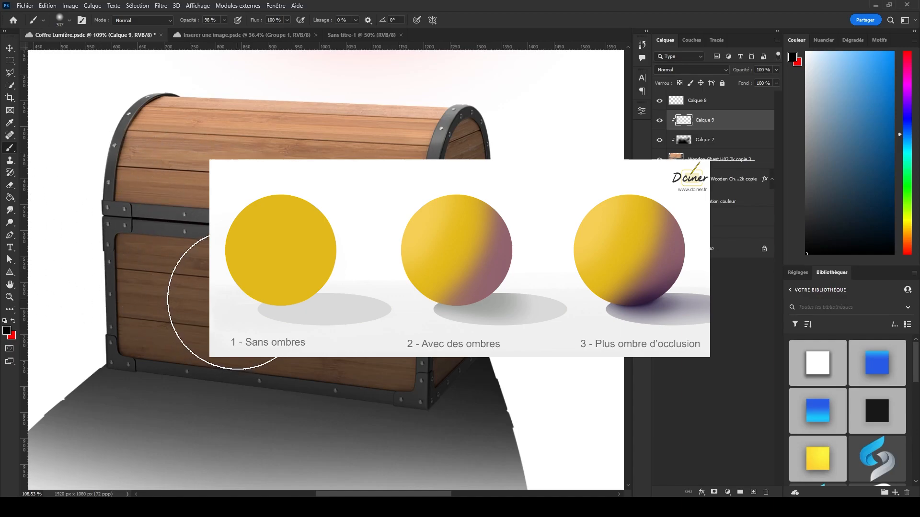
drag(323, 276, 265, 282)
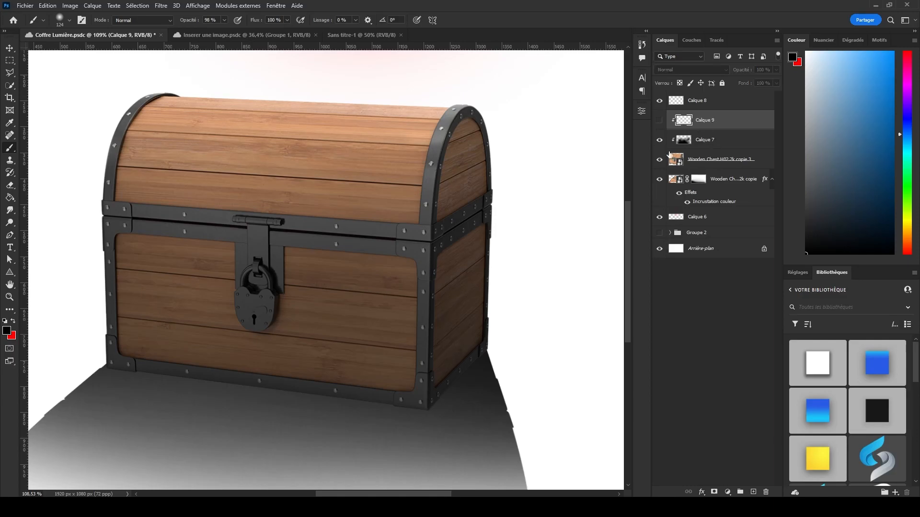
key(Delete)
Create a new empty layer above Calque 7 and clip it to the chest.
click(755, 492)
right_click(735, 113)
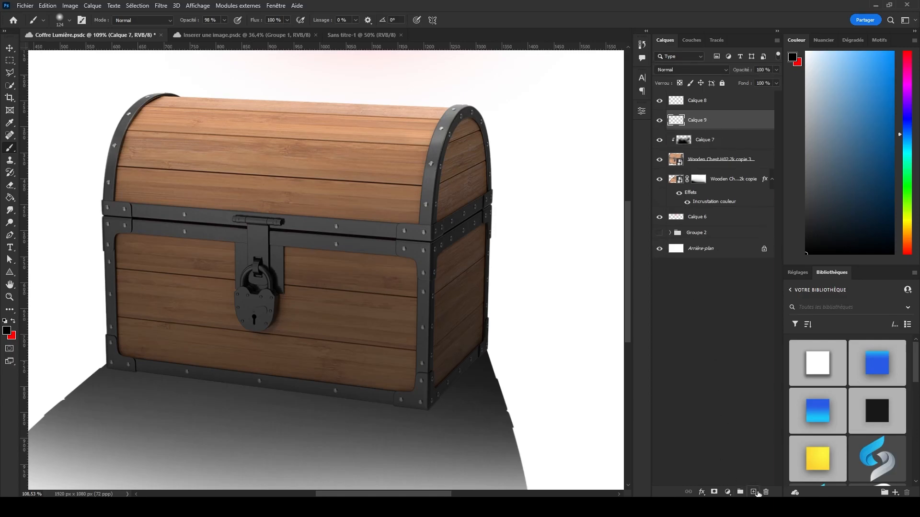
click(780, 278)
click(660, 160)
click(660, 161)
Darken the chest's bottom edge on the new clipped layer with a soft black brush of 192 px.
mouse_move(171, 340)
mouse_down()
mouse_move(188, 334)
mouse_move(193, 300)
mouse_up()
drag(115, 410, 426, 443)
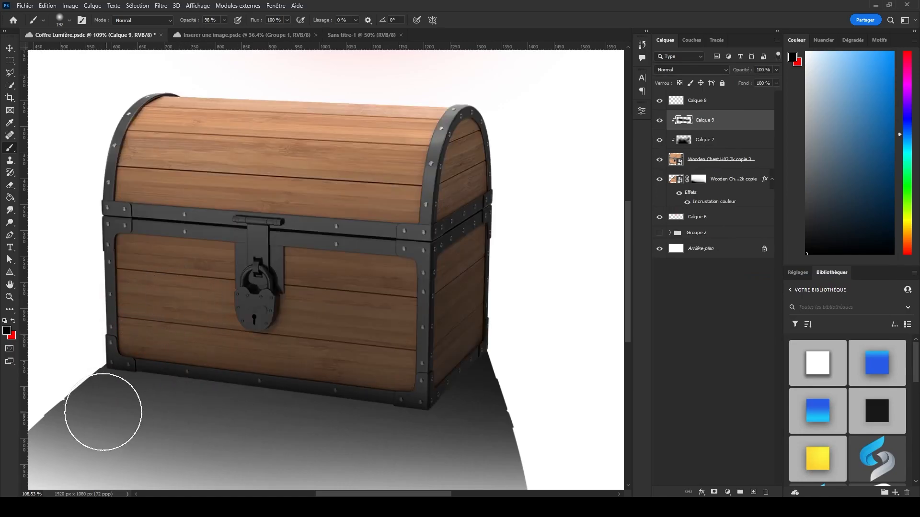
scroll(357, 357, down, 2)
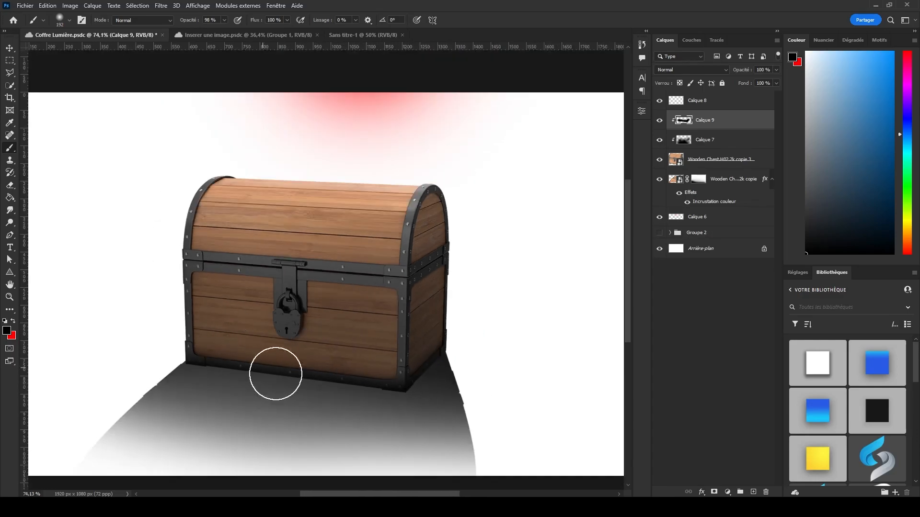
scroll(276, 374, up, 2)
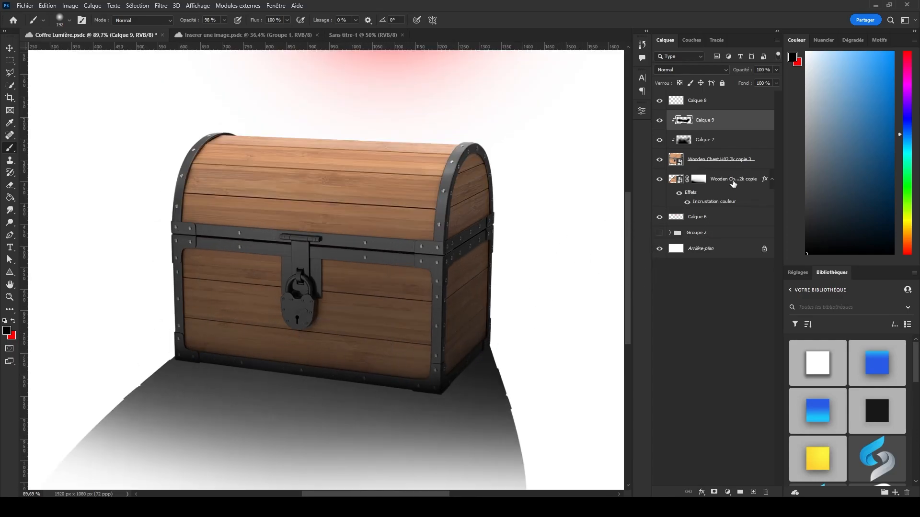
Create a new empty layer directly above the chest's cast shadow layer.
click(732, 182)
click(753, 492)
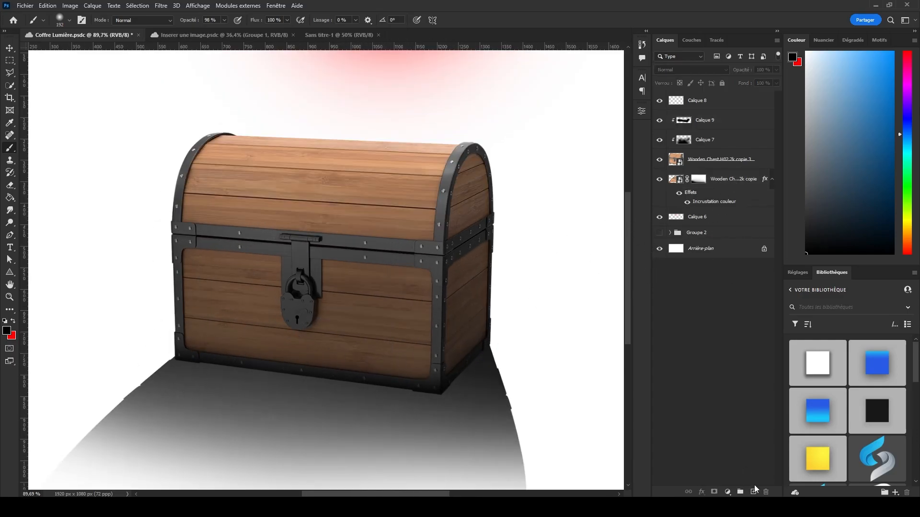
scroll(425, 344, up, 6)
drag(470, 266, 404, 259)
scroll(551, 177, down, 3)
alt+click(732, 185)
mouse_move(596, 397)
mouse_down()
mouse_move(497, 369)
mouse_move(541, 361)
mouse_up()
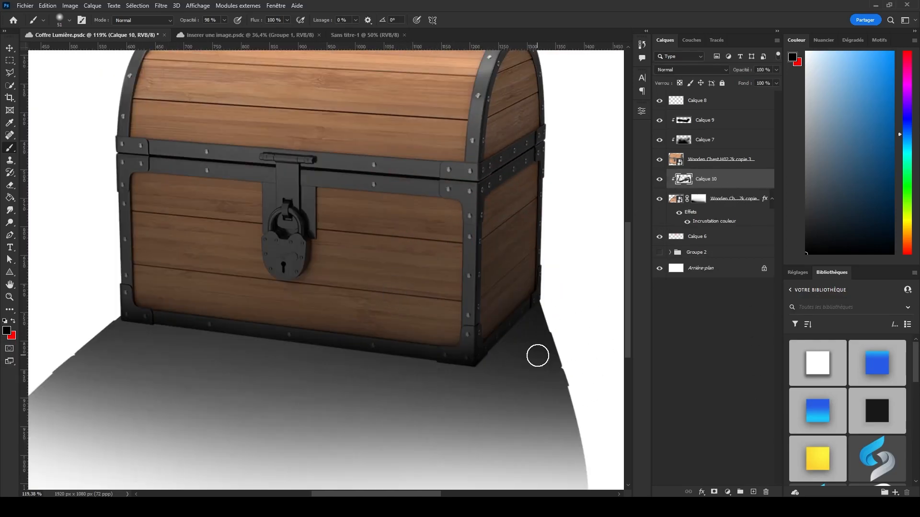
alt+click(724, 187)
Paint a dark contact shadow along the chest's base on Calque 10 with a soft black brush of 46 px.
scroll(115, 314, up, 10)
mouse_move(214, 296)
mouse_down()
mouse_move(184, 314)
mouse_move(376, 329)
mouse_up()
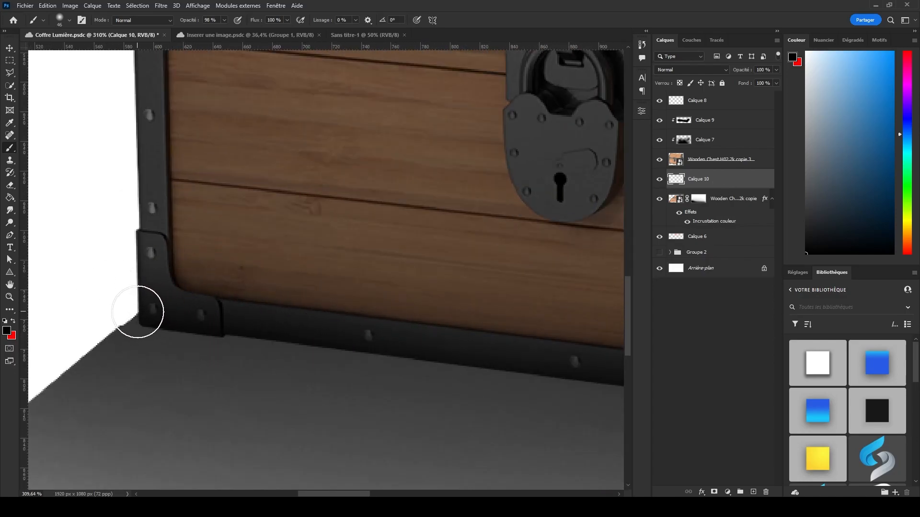
click(138, 310)
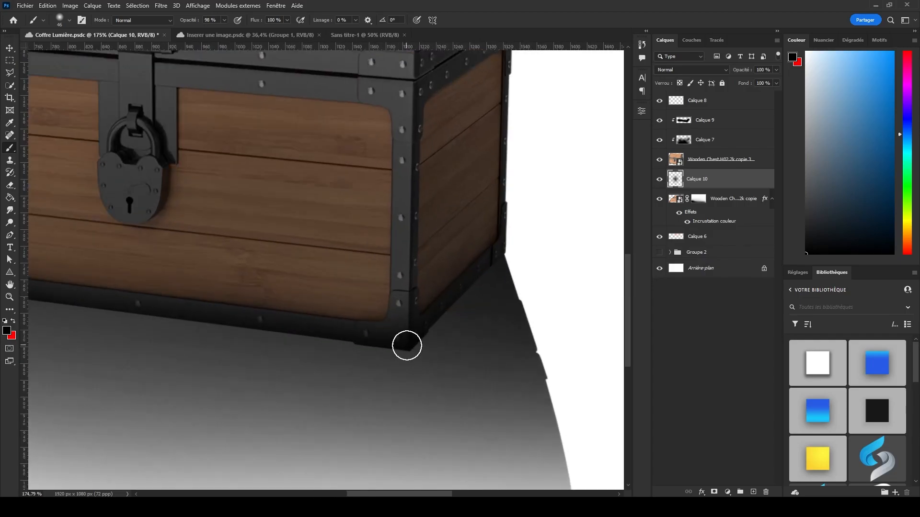
shift+click(416, 346)
shift+click(505, 244)
scroll(537, 275, down, 8)
Erase the contact shadow's overflow beyond the chest's outer bottom corners with a 24 px Eraser.
key(e)
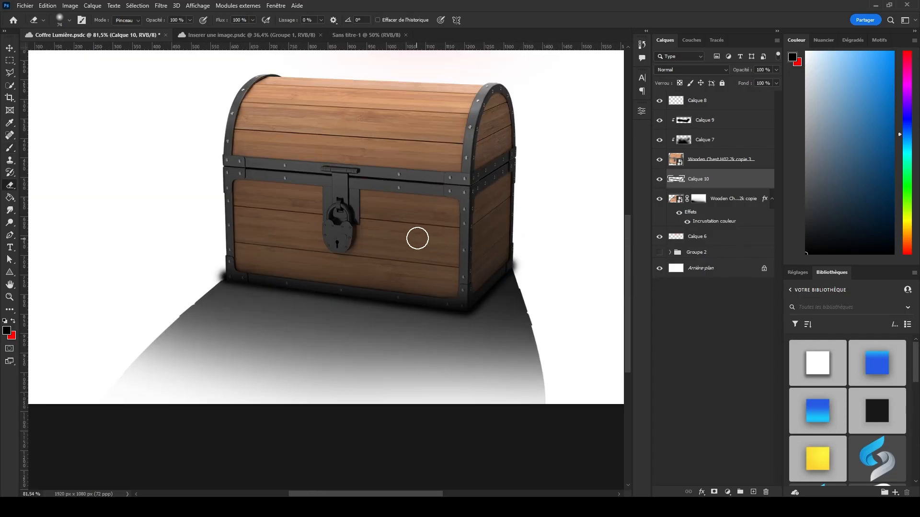
scroll(529, 231, up, 4)
scroll(396, 339, down, 8)
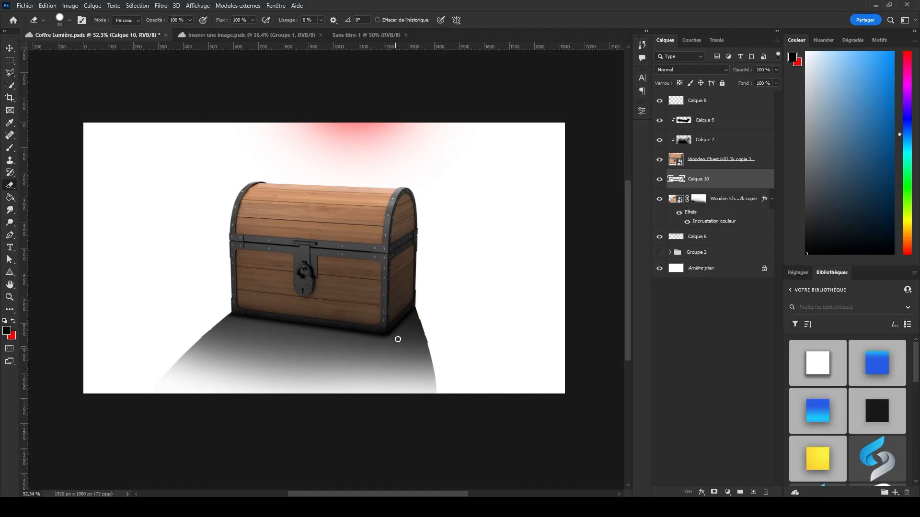
scroll(339, 289, up, 3)
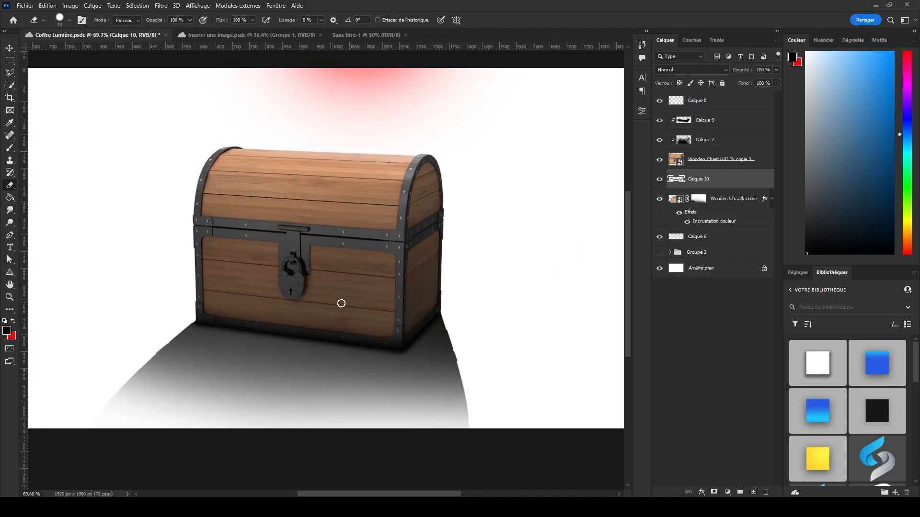
Compare the image with and without the contact shadow and lower that layer's opacity to 75 %.
click(660, 179)
click(660, 179)
drag(734, 75, 732, 75)
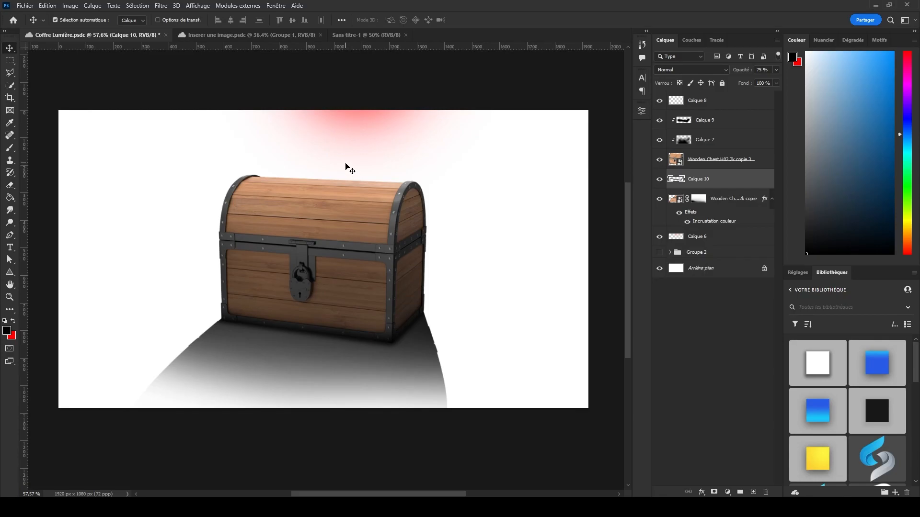
Add an Exposure adjustment layer above Calque 9 and set its exposure to +0.72.
click(270, 191)
scroll(273, 199, up, 4)
scroll(399, 233, down, 2)
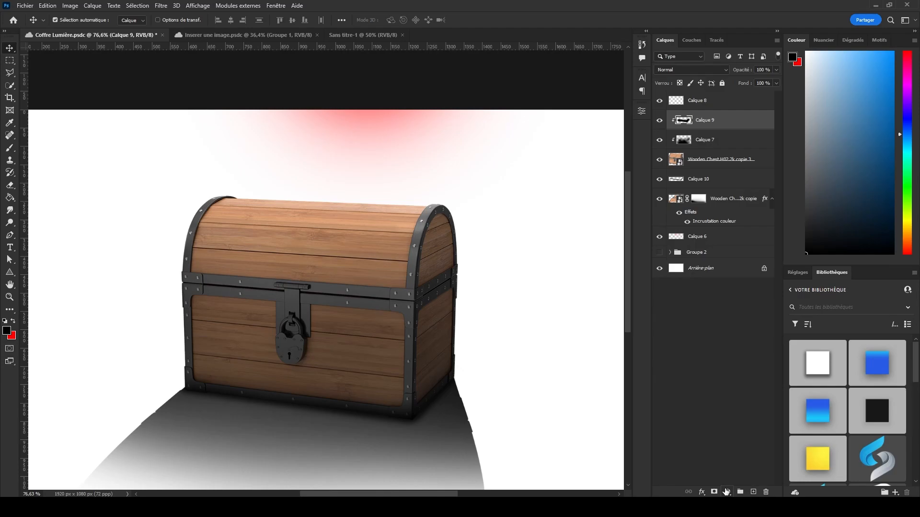
click(727, 492)
click(747, 374)
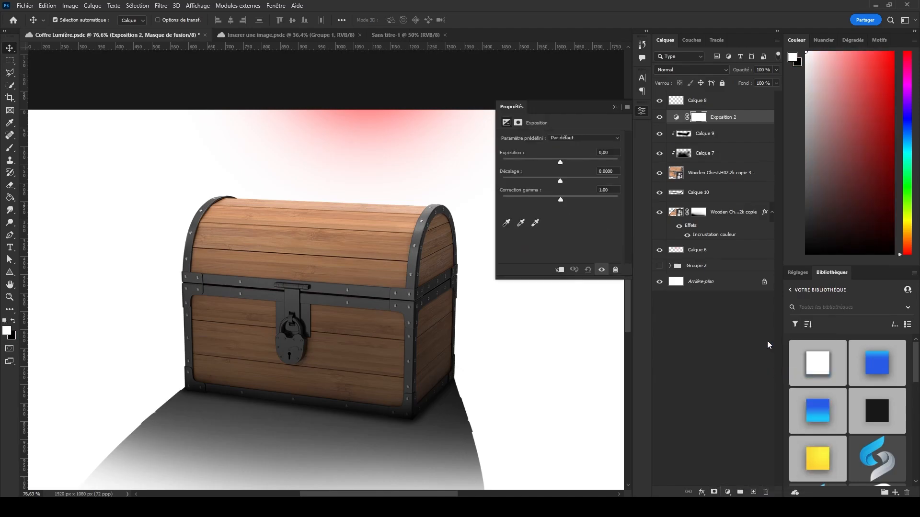
drag(561, 161, 566, 162)
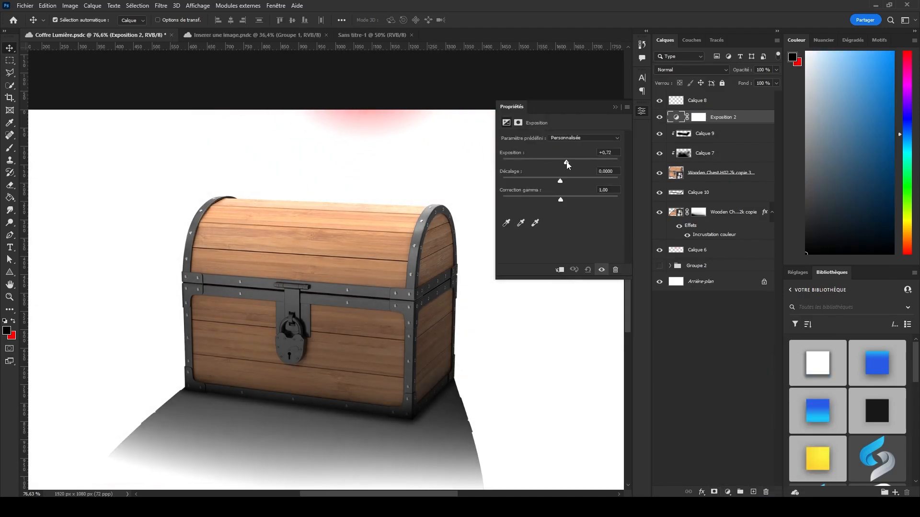
Invert the Exposure adjustment's mask to black.
click(697, 118)
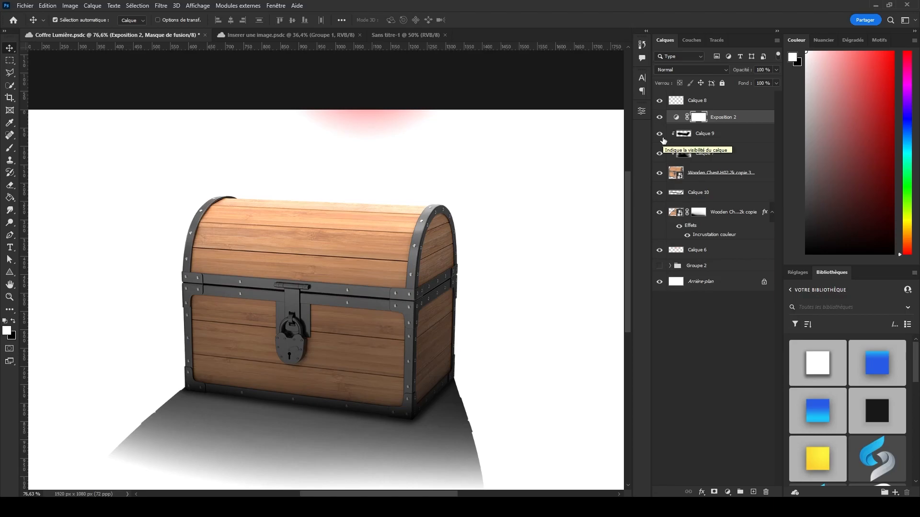
key(ctrl+i)
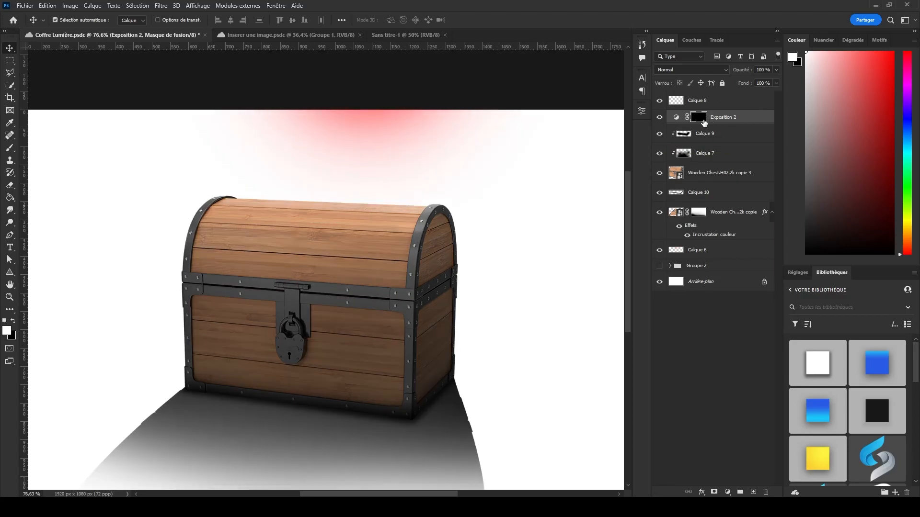
click(676, 117)
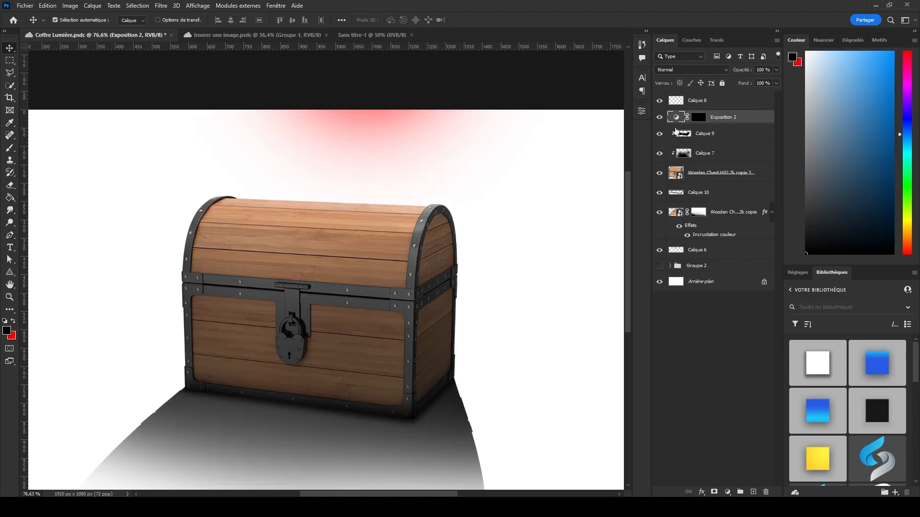
click(698, 118)
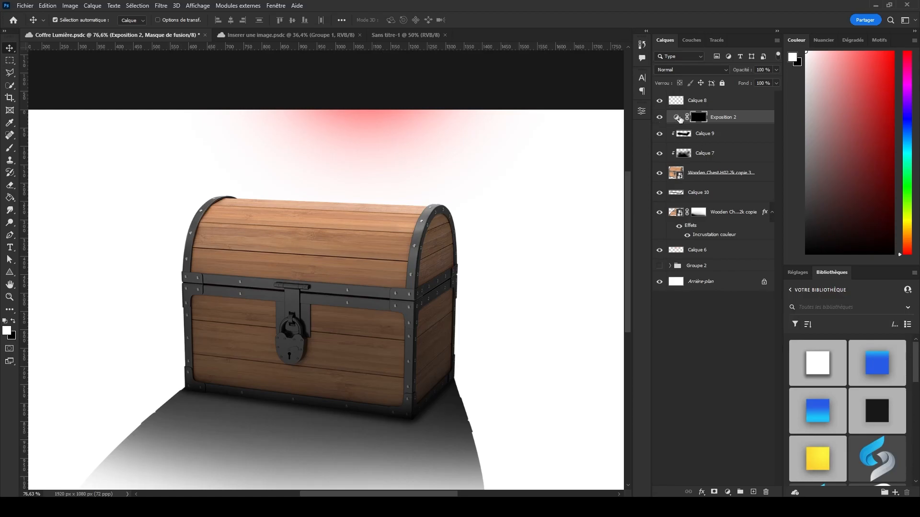
key(ctrl+i)
key(ctrl+i)
Ready the Brush with white (ffffff) for the mask and clip the Exposure adjustment layer to the chest.
key(b)
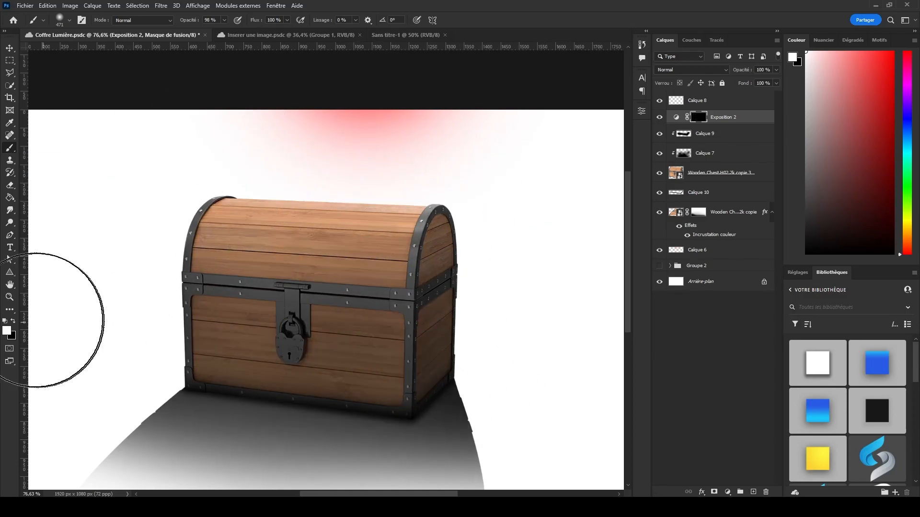
click(6, 331)
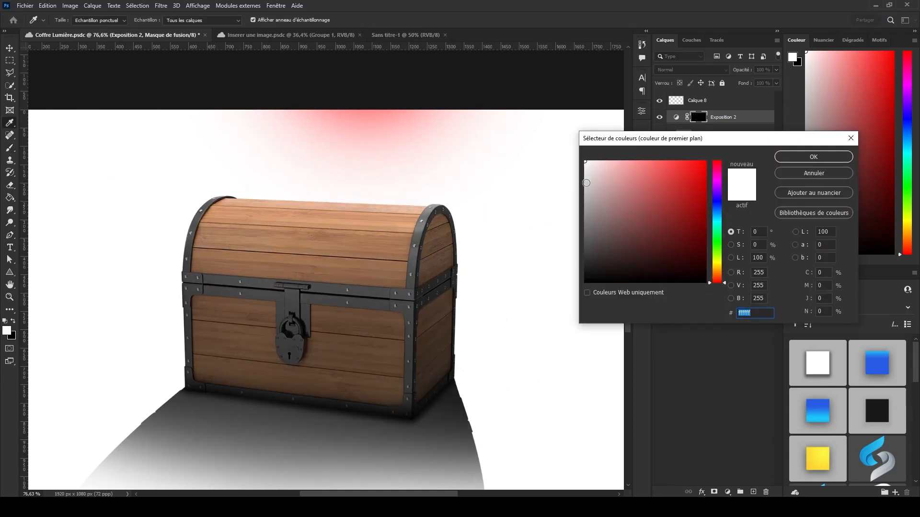
click(776, 157)
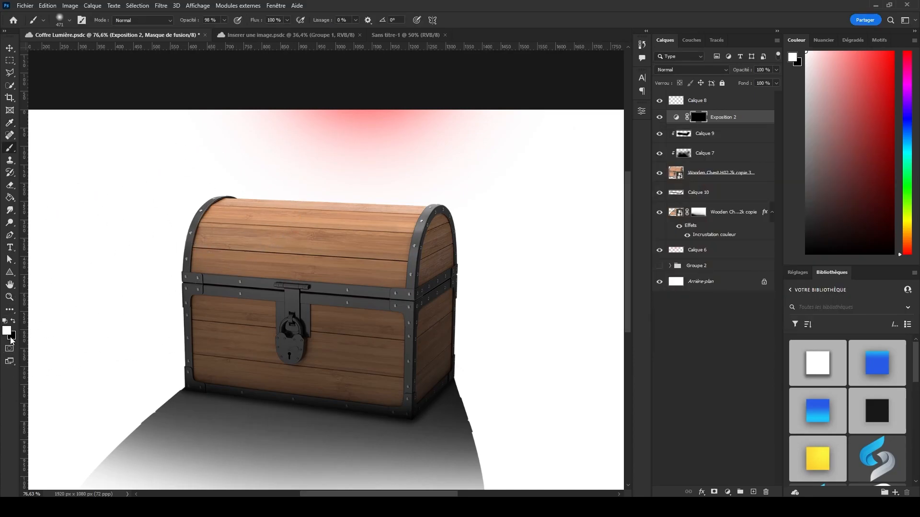
click(677, 117)
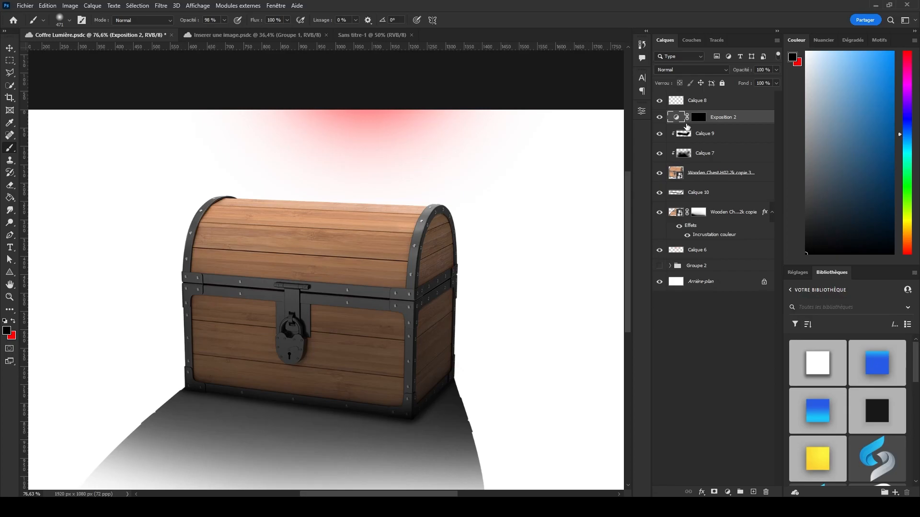
alt+click(718, 122)
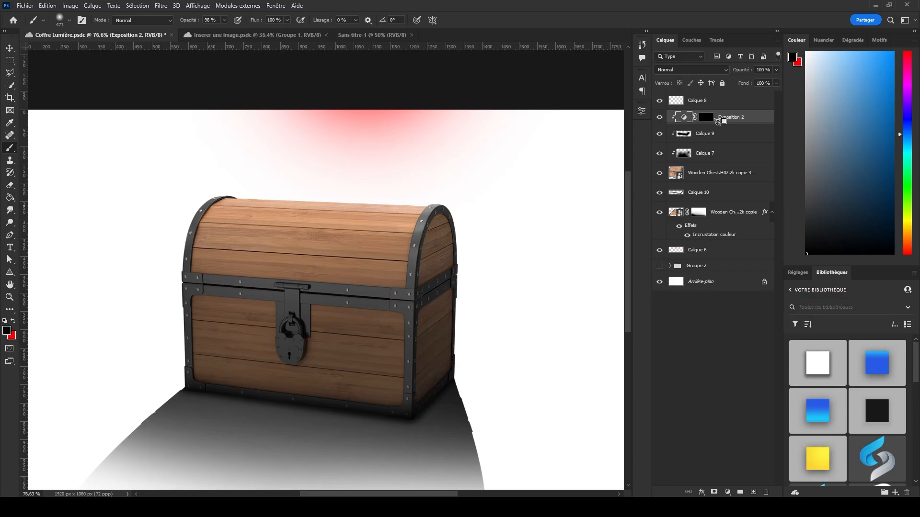
Paint the Exposure adjustment's mask white along the upper edge of the chest lid and fine-tune the adjustment's strength.
right_click(741, 119)
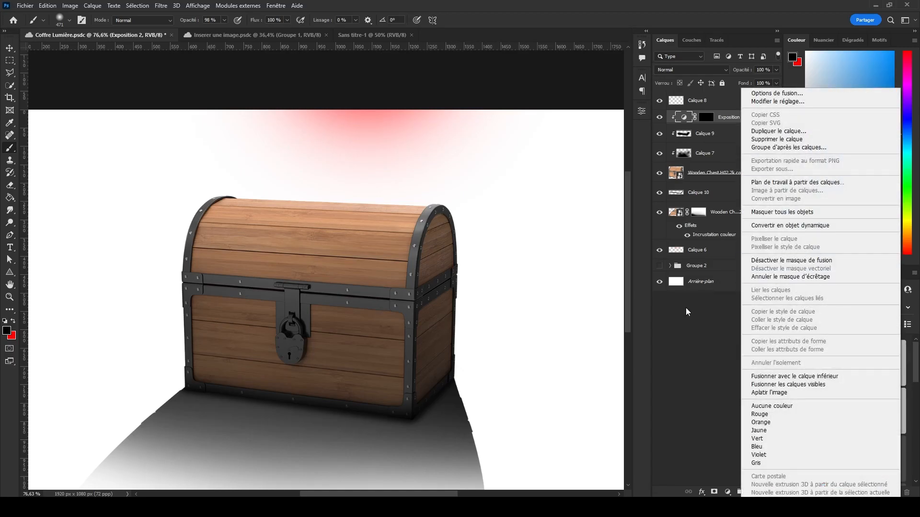
click(708, 119)
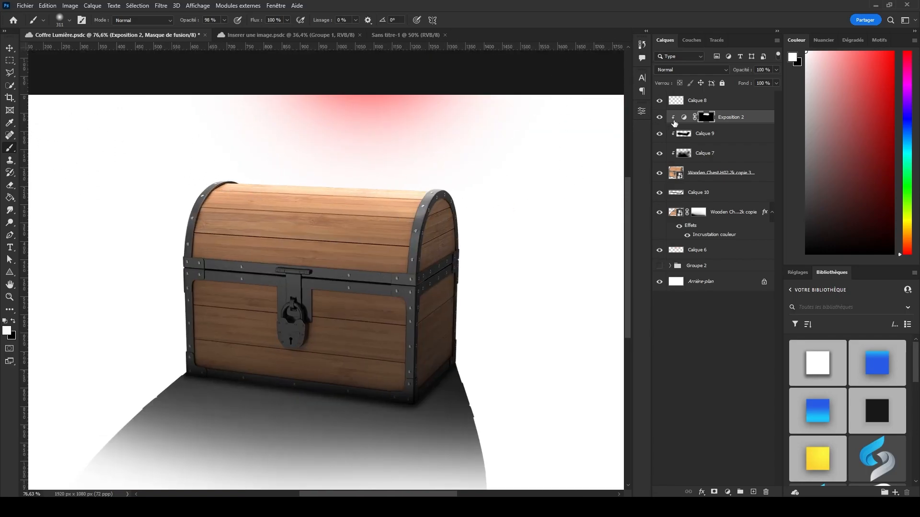
double_click(679, 118)
drag(564, 160, 564, 159)
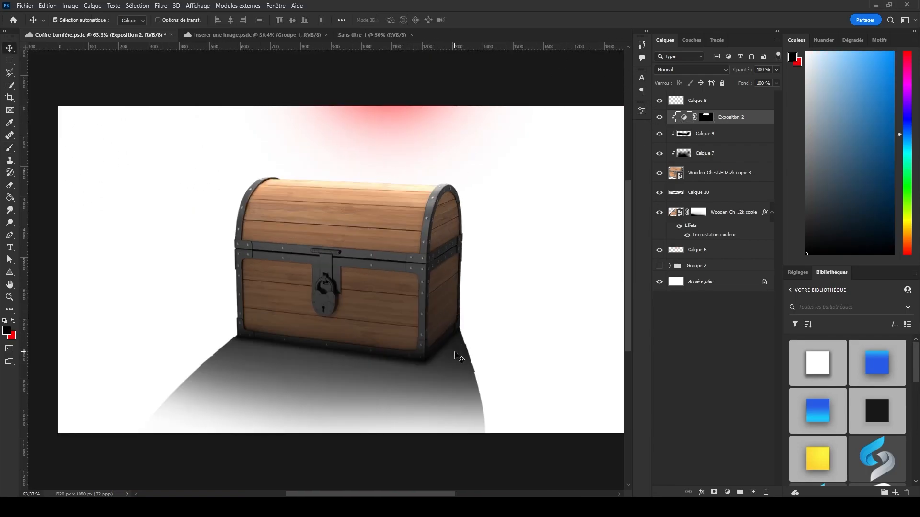
Start a Field Blur on the chest's cast shadow layer with 2 px blur pins at the chest's two outer base corners.
scroll(459, 357, up, 3)
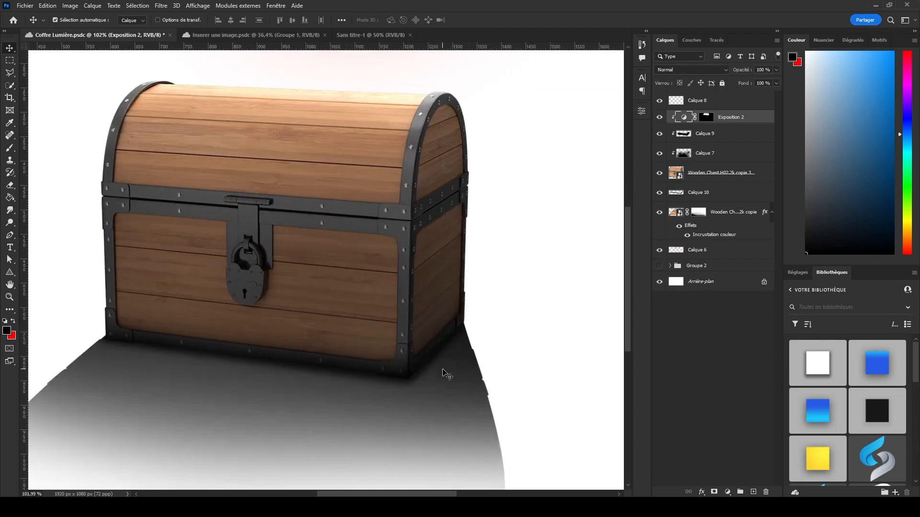
click(446, 375)
scroll(390, 197, down, 1)
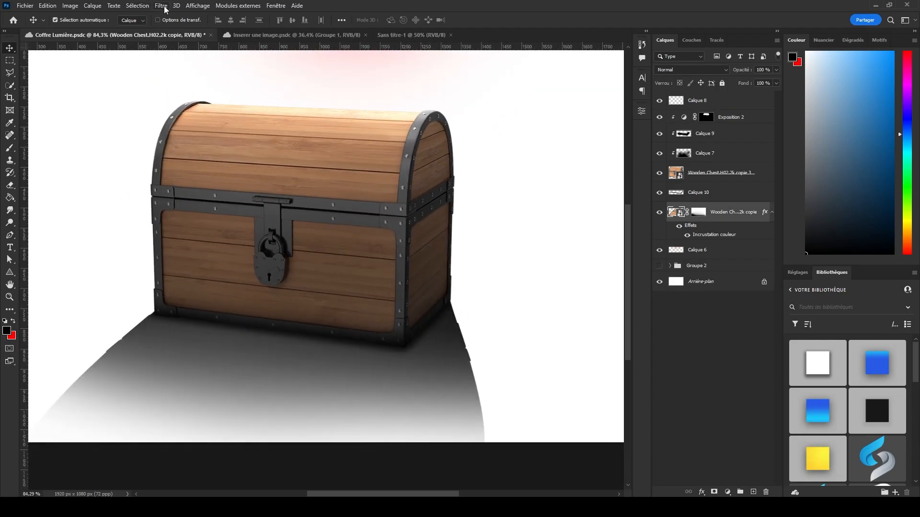
click(162, 6)
mouse_move(192, 165)
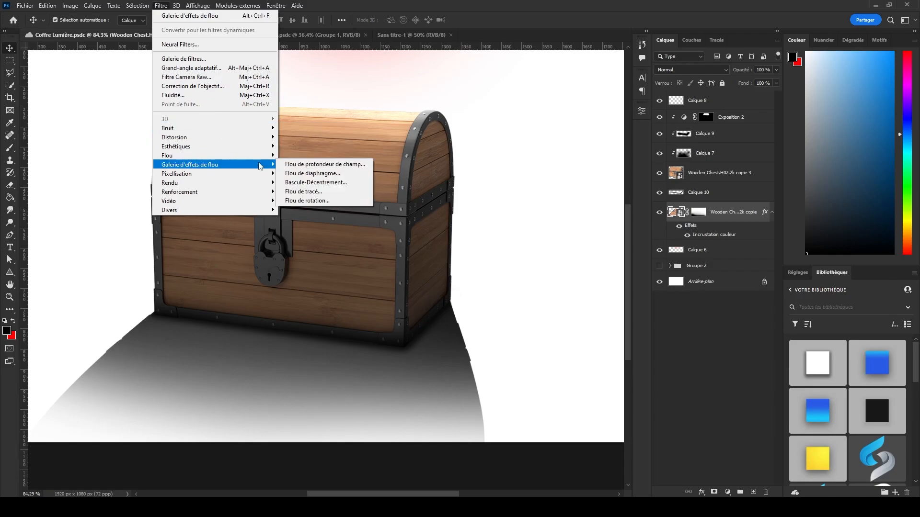
click(321, 169)
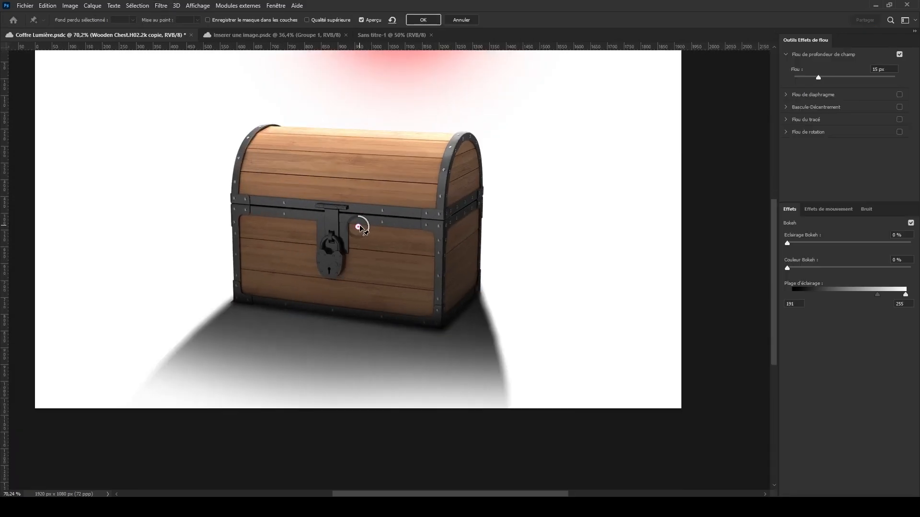
drag(363, 229, 243, 301)
click(475, 287)
drag(481, 287, 492, 284)
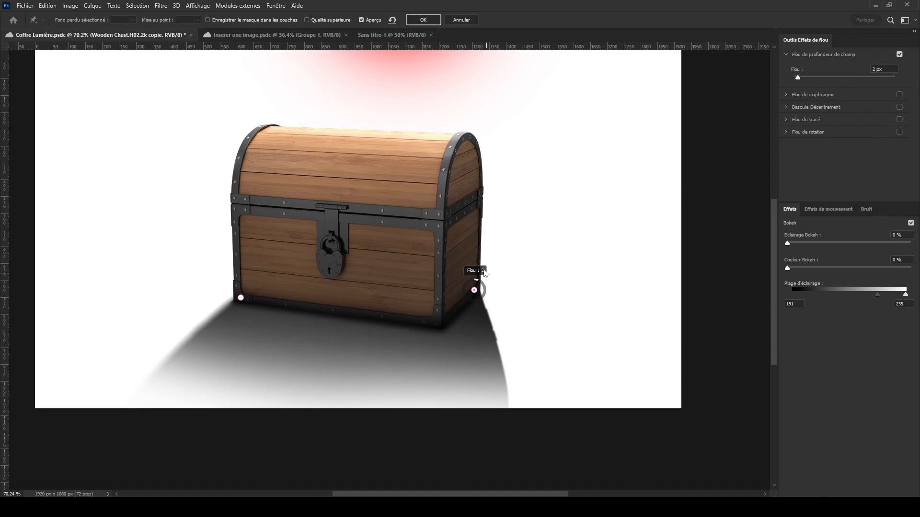
Add 15 px blur pins at the shadow's two far corners, shift the near pins up onto the chest, and apply the Field Blur.
click(155, 378)
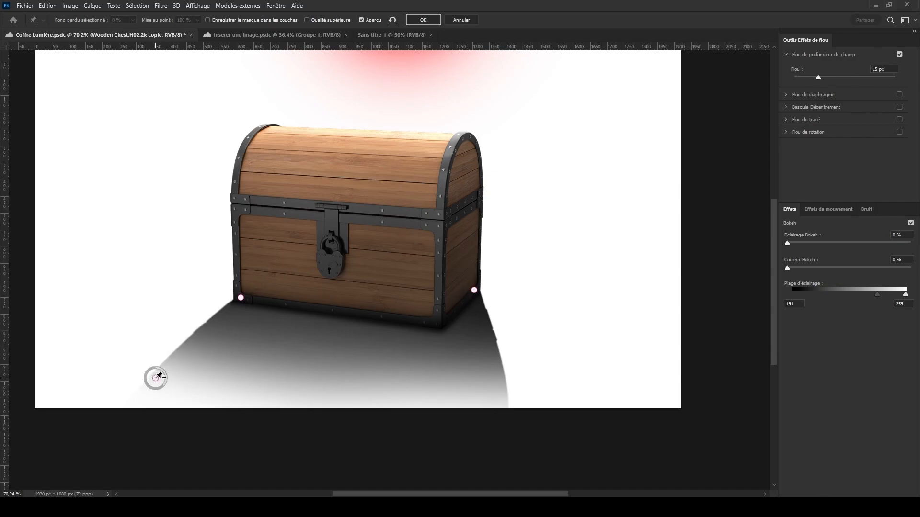
click(505, 394)
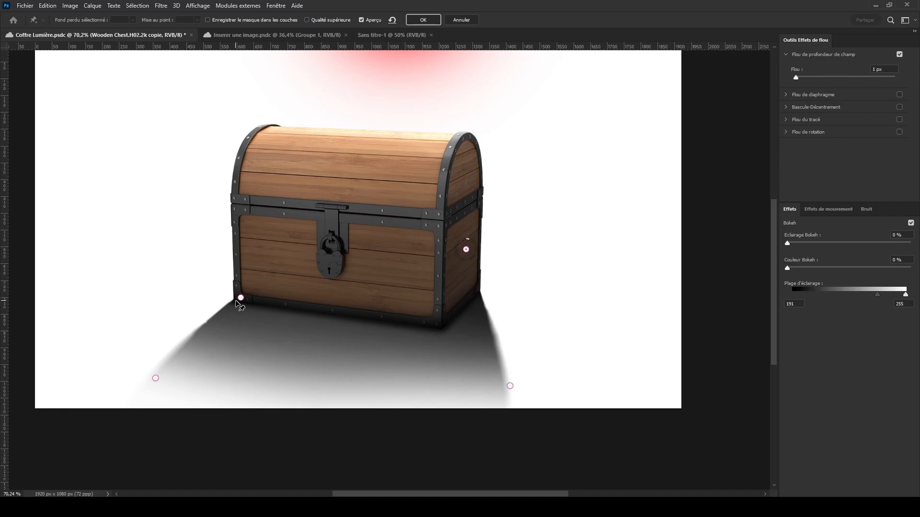
drag(240, 298, 267, 256)
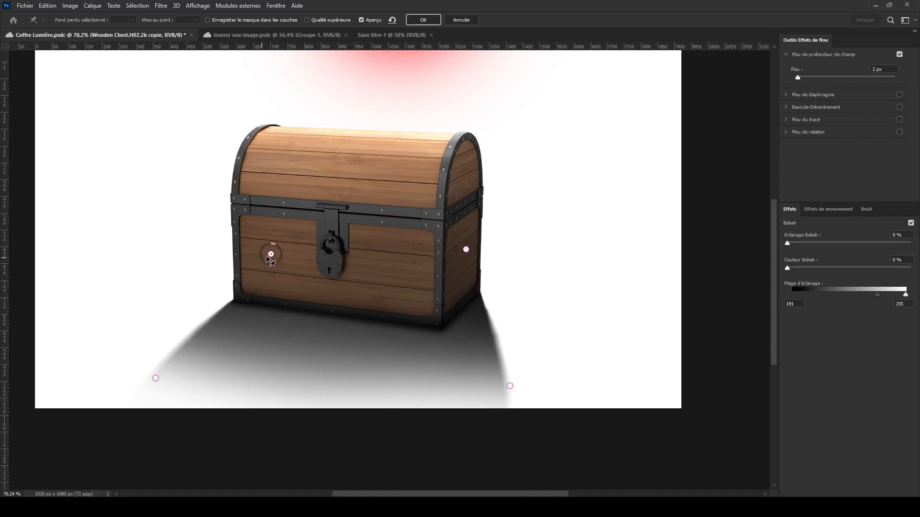
mouse_move(158, 378)
mouse_down()
mouse_move(177, 350)
mouse_move(152, 366)
mouse_up()
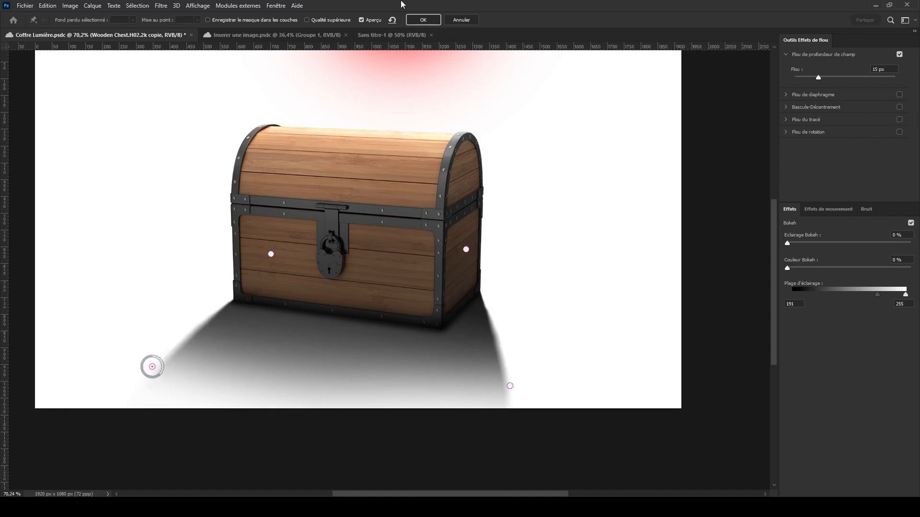
click(421, 20)
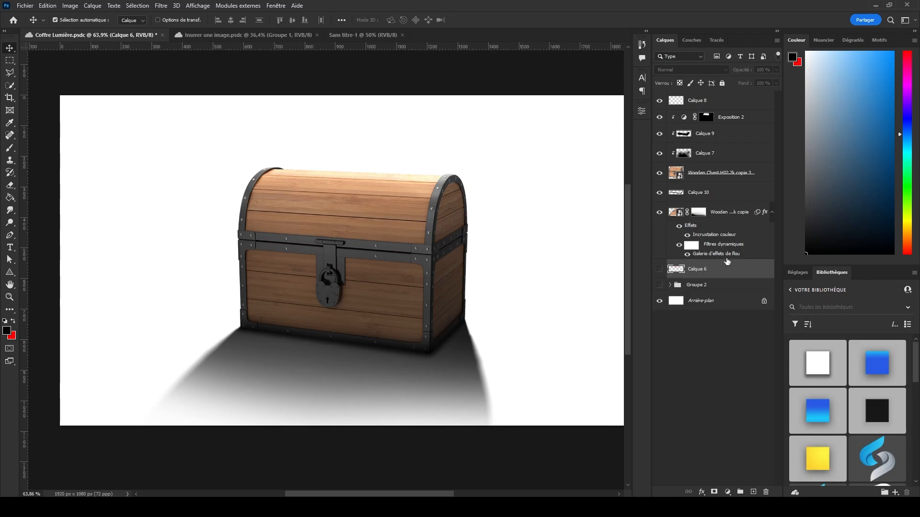